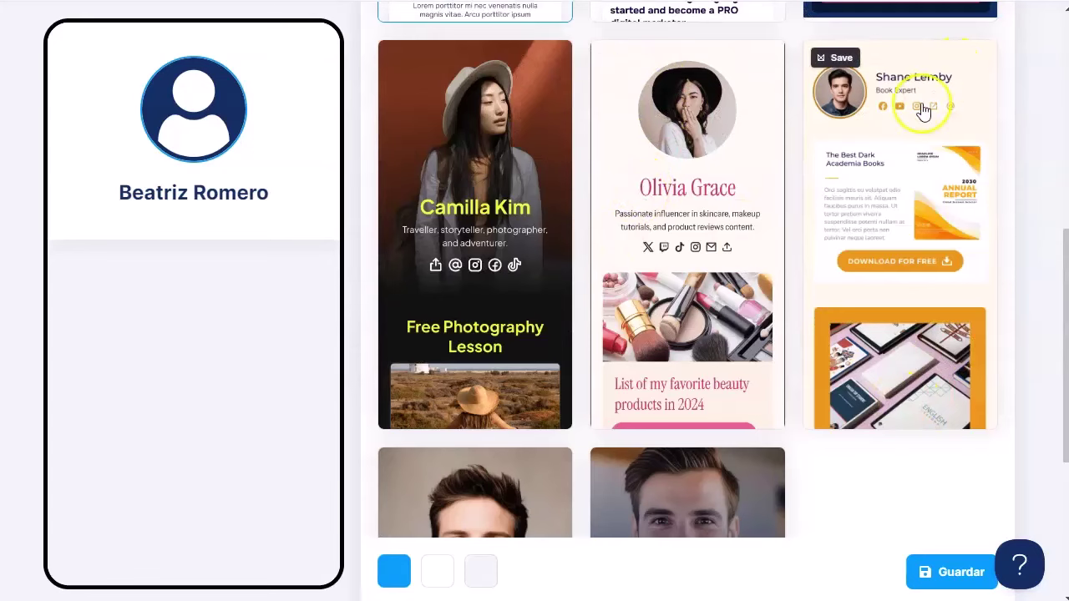
# - Apply the orange and cream "Book Expert" theme to the store and set its first theme color to red ce1004
pyautogui.click(921, 108)
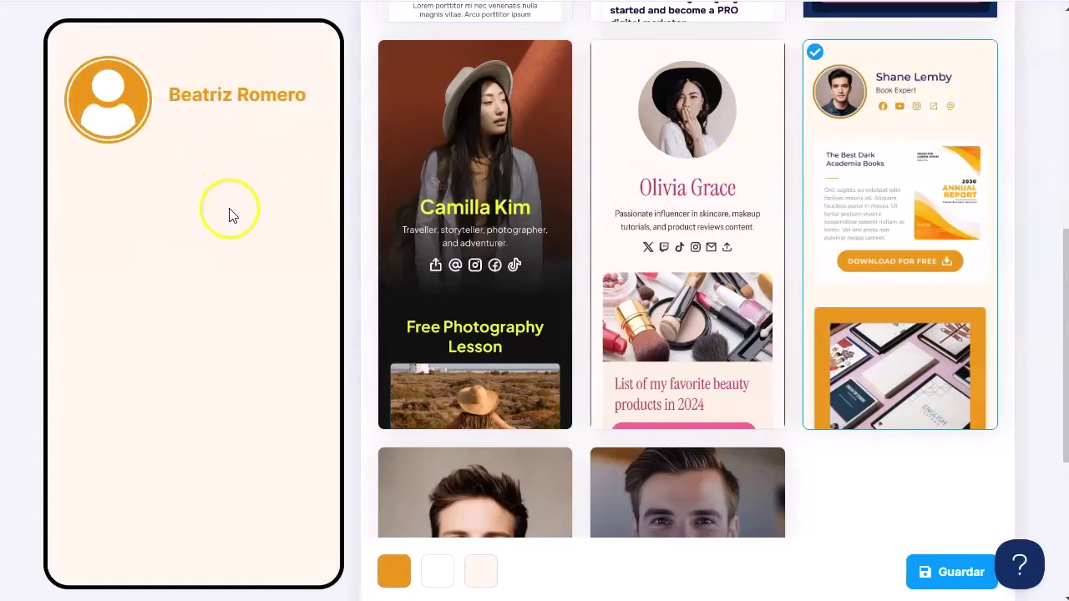
pyautogui.scroll(7, 267, 218)
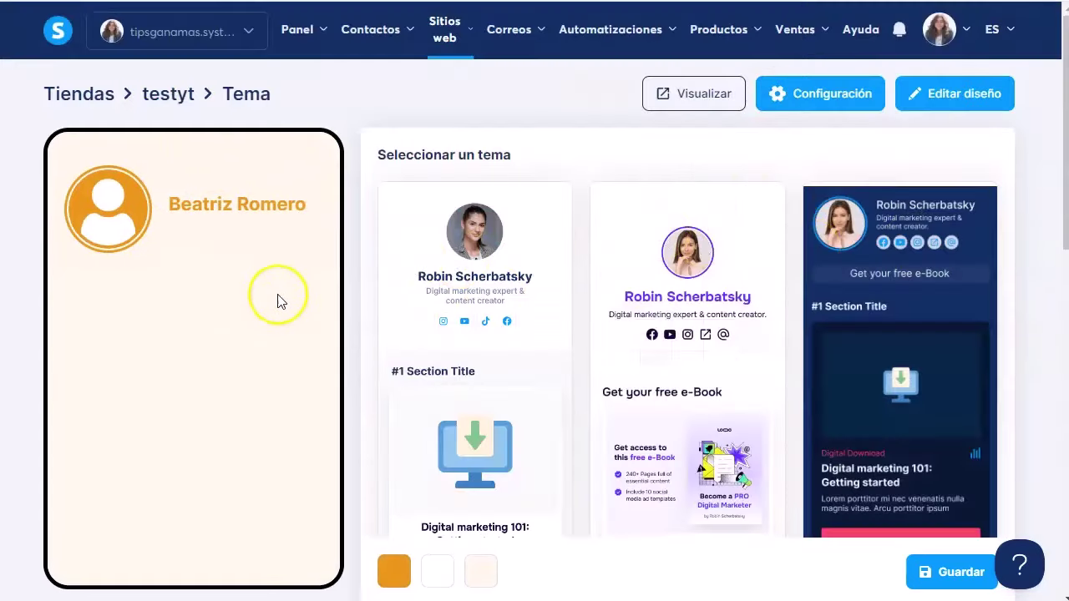
pyautogui.scroll(-3, 508, 306)
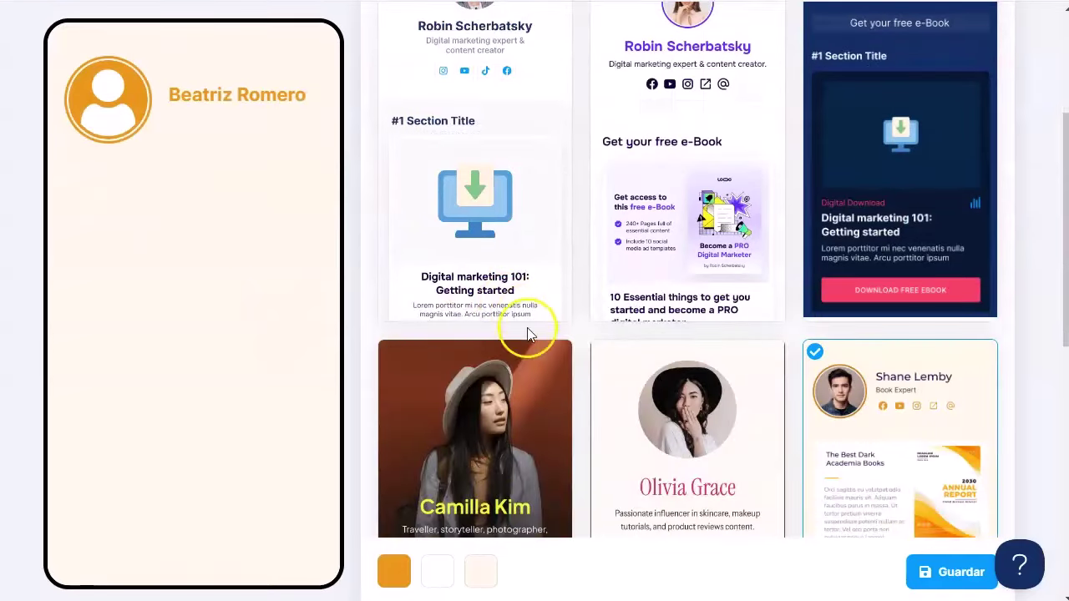
pyautogui.click(392, 570)
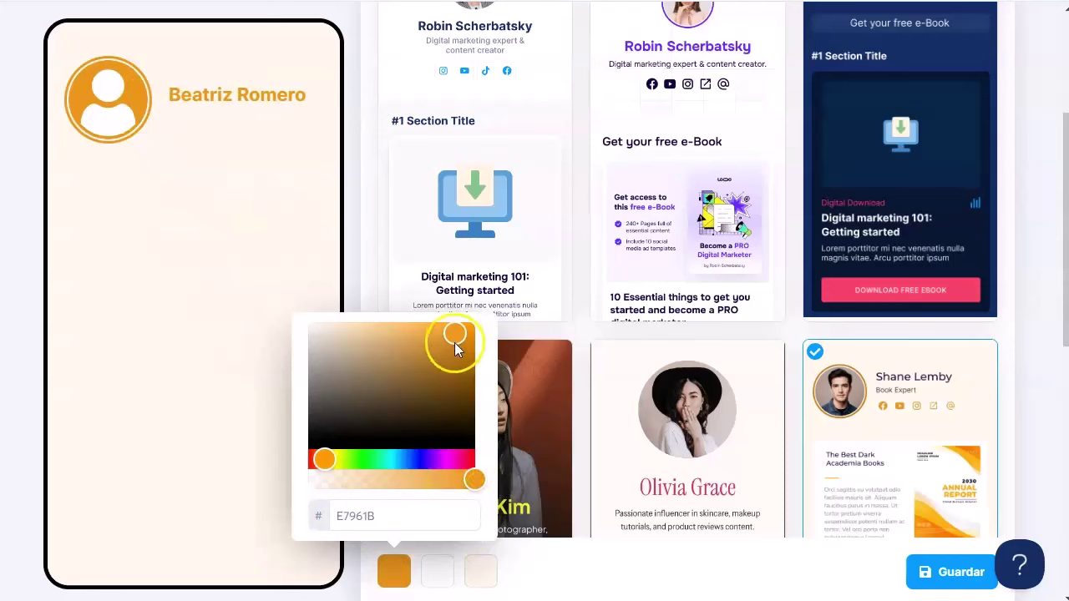
pyautogui.moveTo(324, 459); pyautogui.dragTo(309, 460)
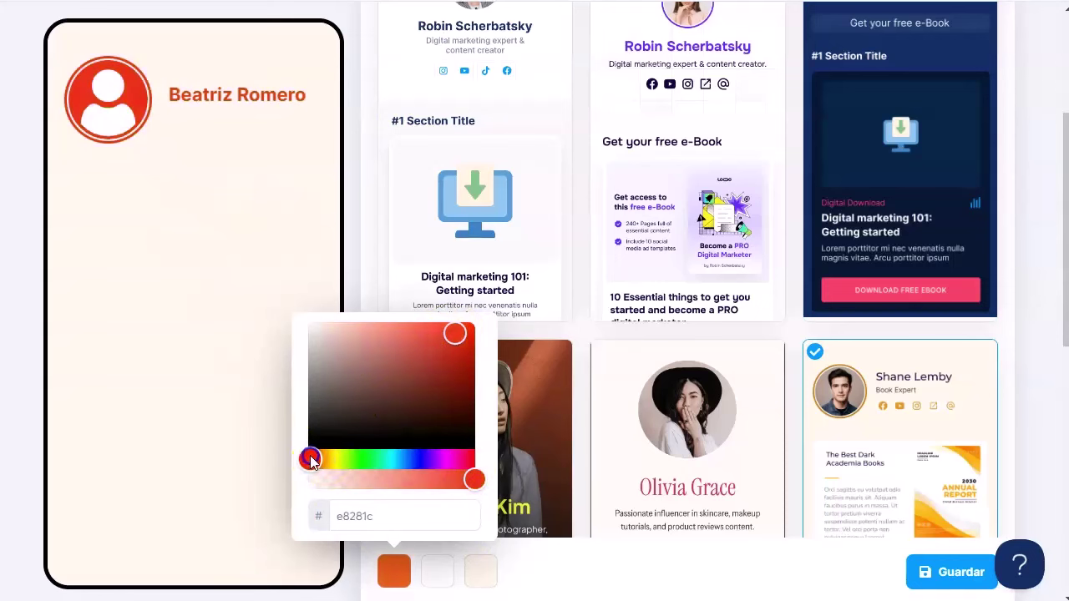
pyautogui.moveTo(456, 337); pyautogui.dragTo(472, 349)
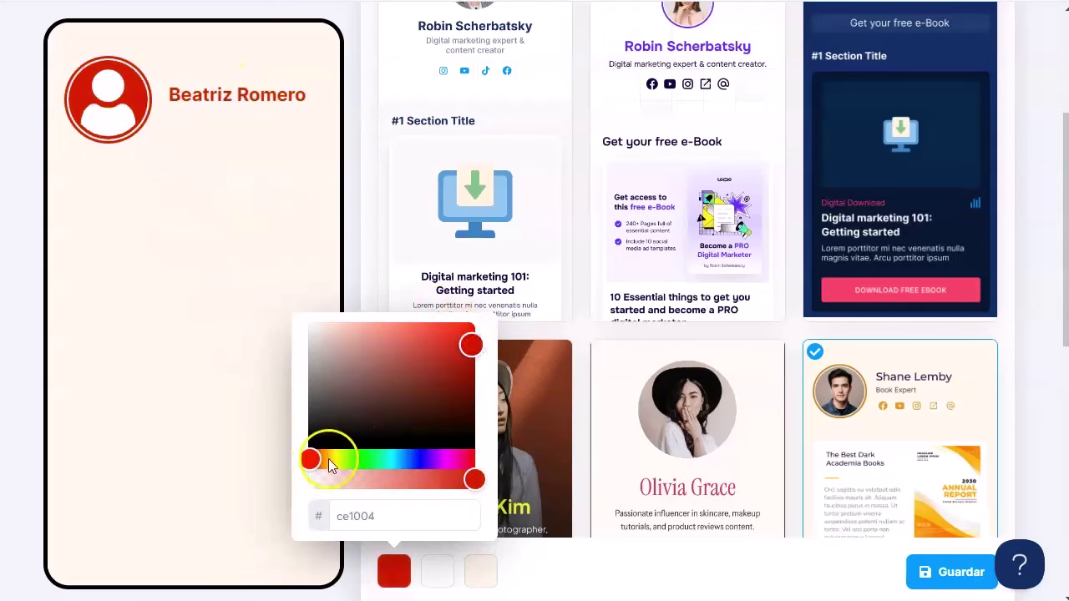
# - Set the theme's third color, used for the page background, to white
pyautogui.click(426, 569)
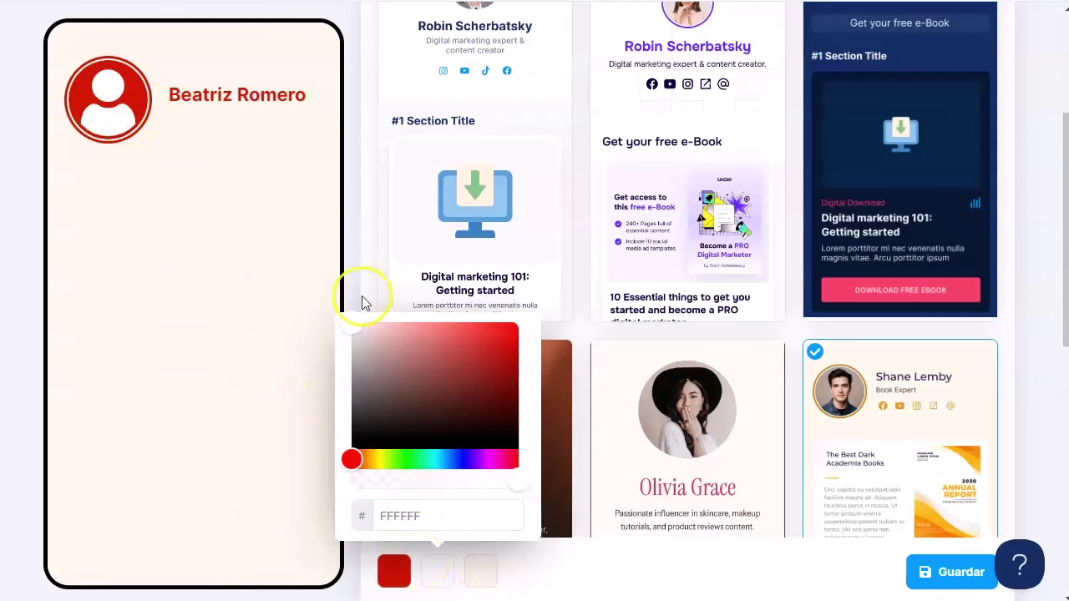
pyautogui.click(485, 576)
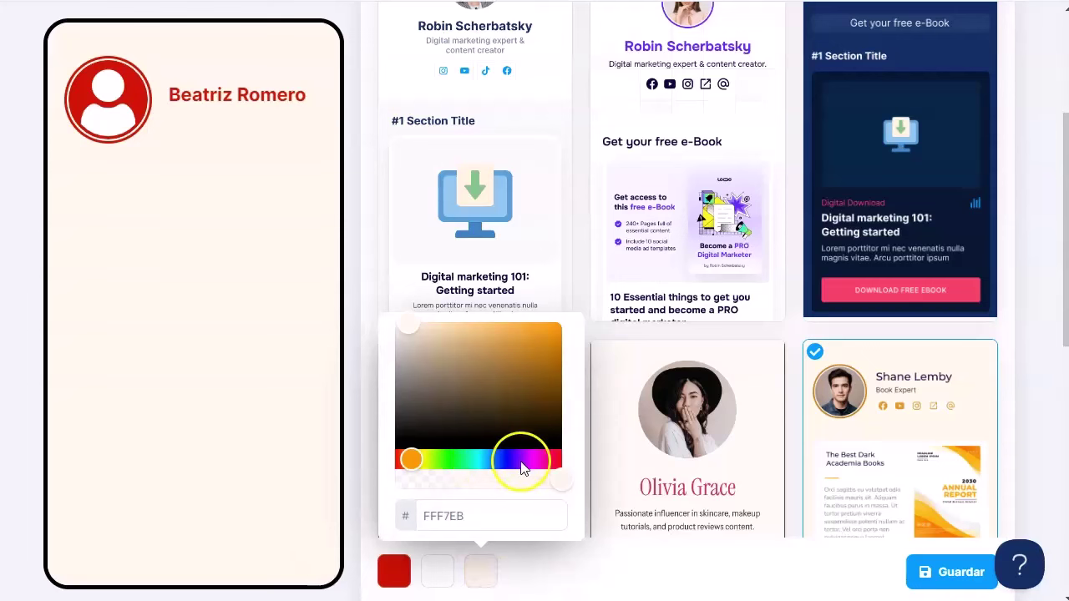
pyautogui.click(520, 332)
pyautogui.moveTo(521, 333); pyautogui.dragTo(382, 320)
# - Set the theme's second color to black 000000 and save the theme
pyautogui.click(438, 573)
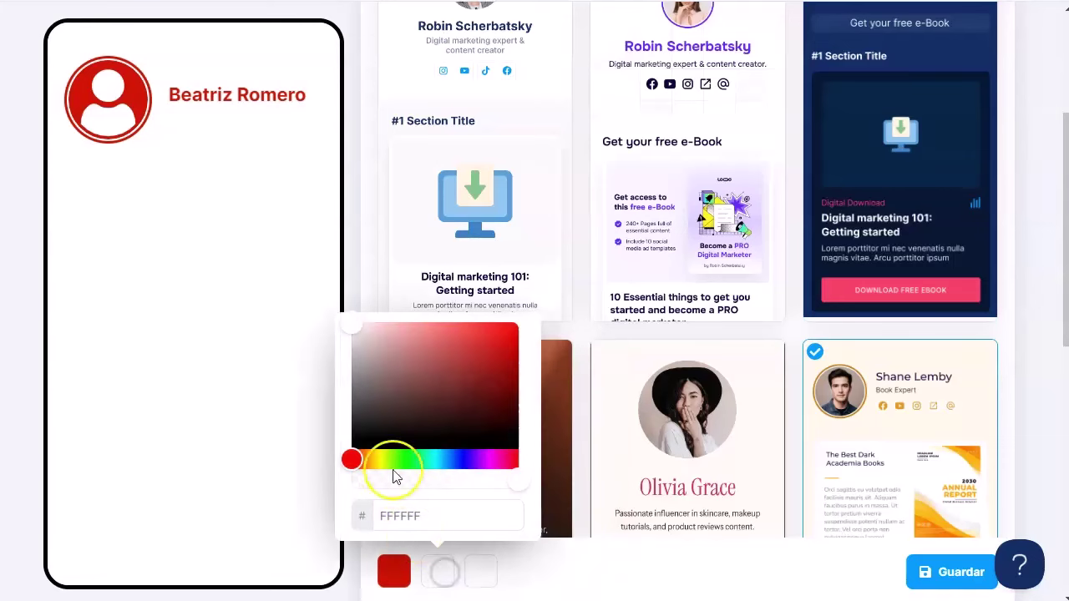
pyautogui.moveTo(364, 443); pyautogui.dragTo(359, 452)
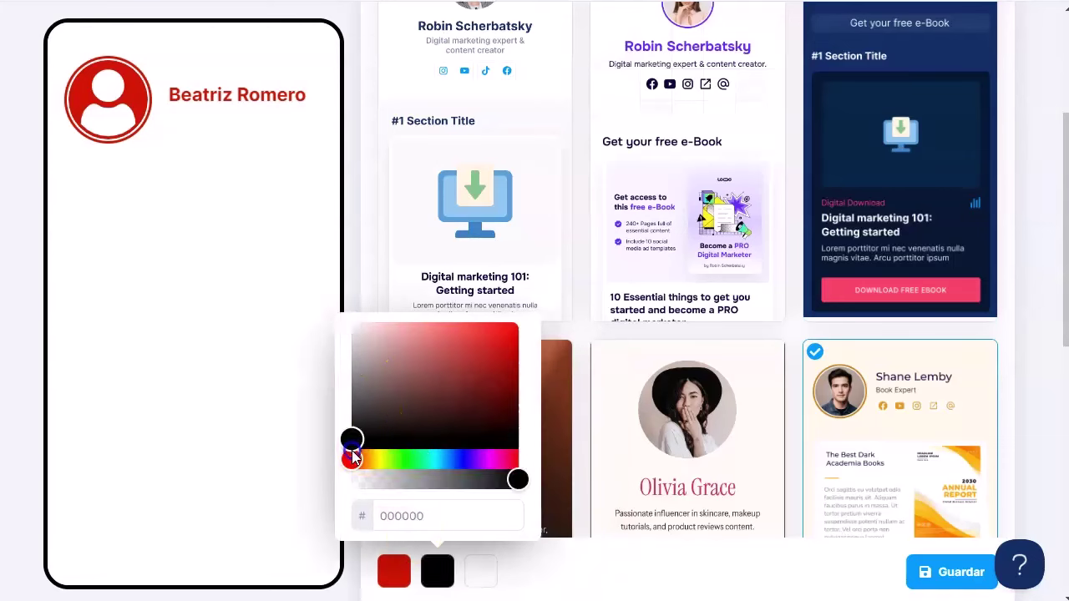
pyautogui.click(520, 573)
pyautogui.scroll(3, 496, 410)
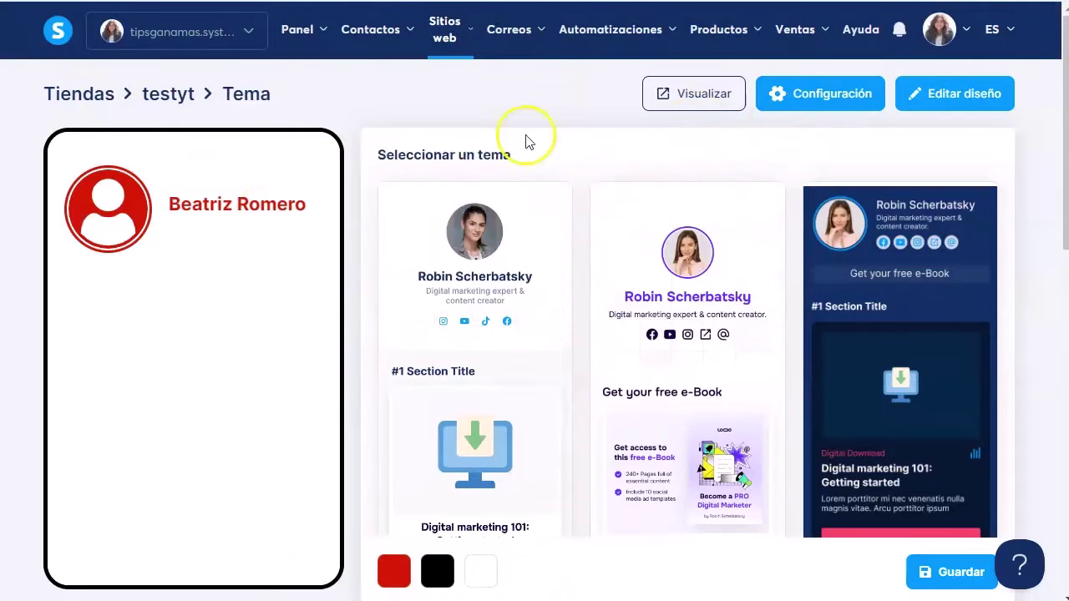
pyautogui.scroll(-3, 547, 398)
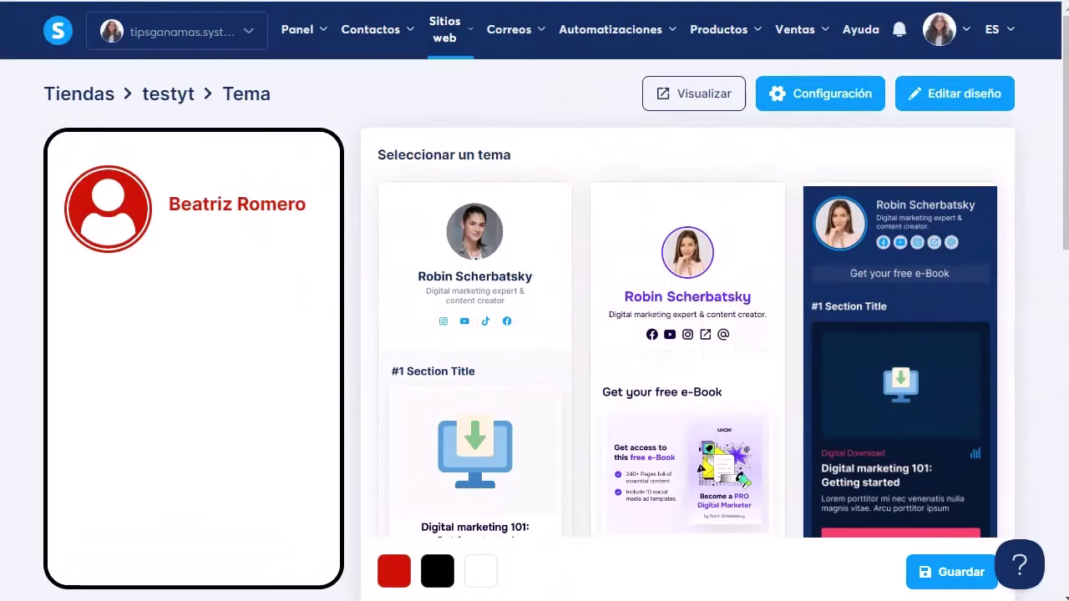
pyautogui.click(952, 572)
# - Edit the store header and set the display name to "Youtubers Store"
pyautogui.click(959, 152)
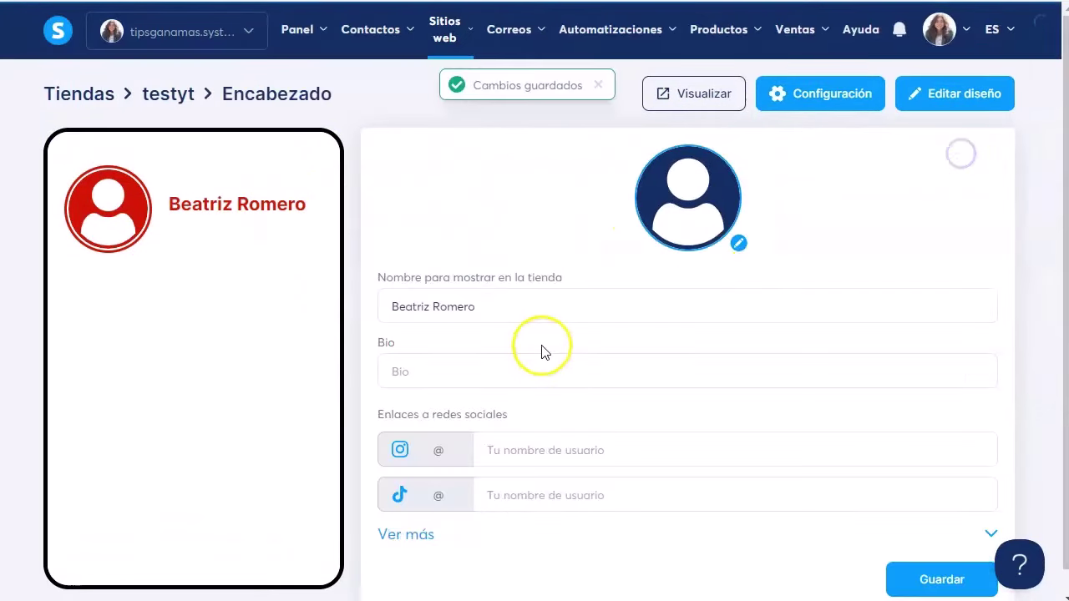
pyautogui.click(468, 294)
pyautogui.hotkey('ctrl', 'a')
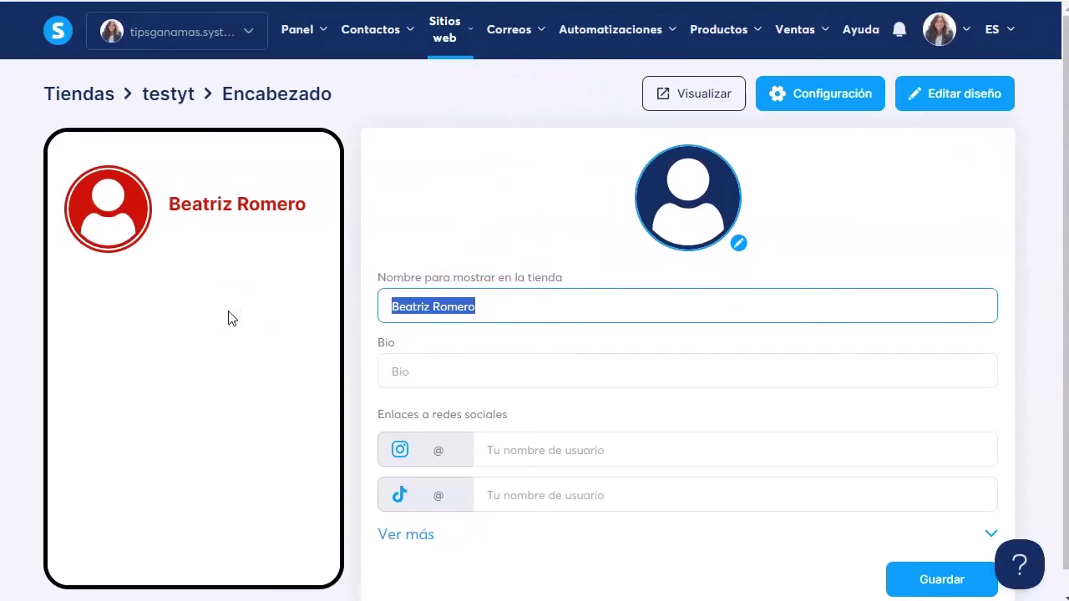
pyautogui.write('Youtubers Store')
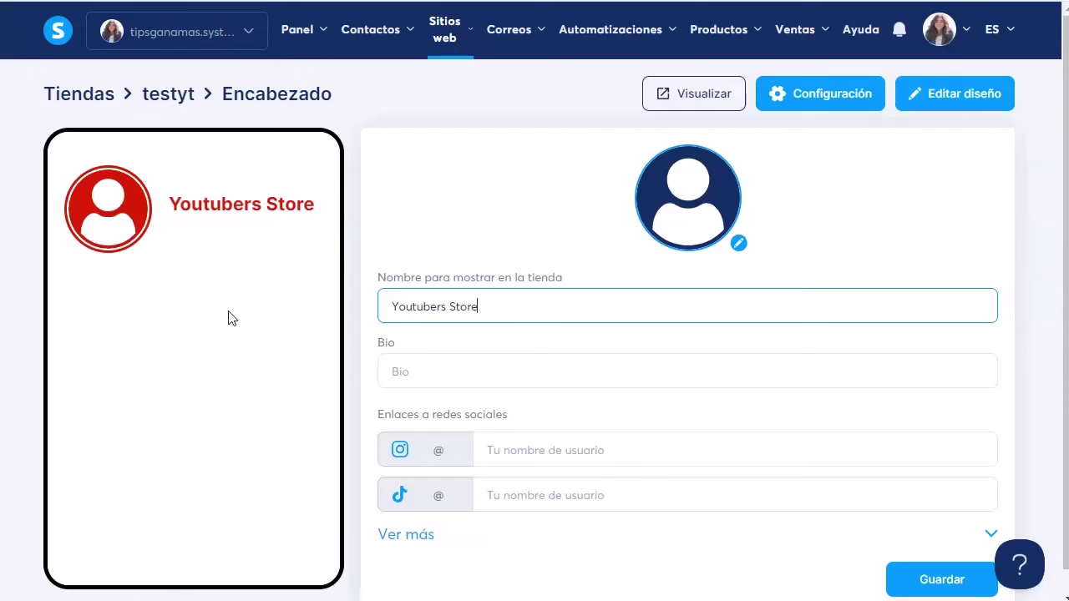
# - Enter the bio "Assets for youtubers" in the store header and save the header
pyautogui.click(451, 371)
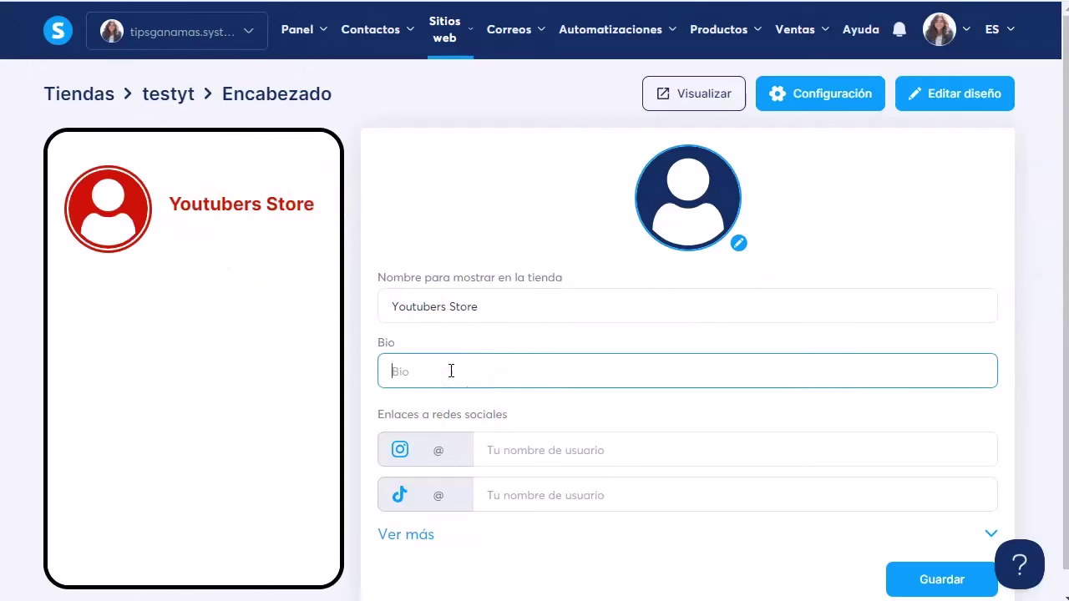
pyautogui.write('Assets for youtubers')
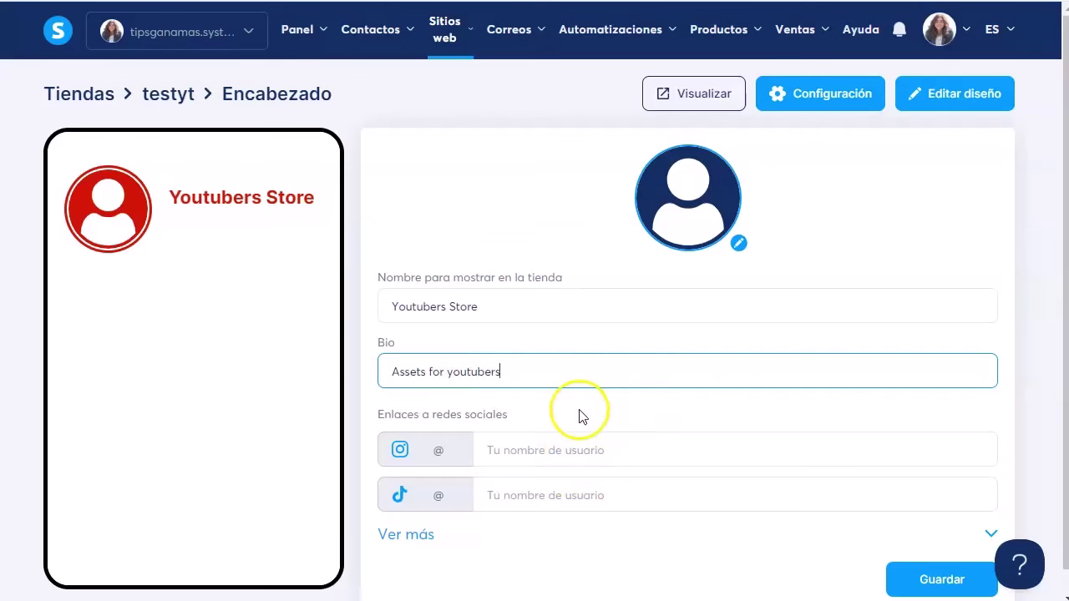
pyautogui.scroll(-1, 585, 418)
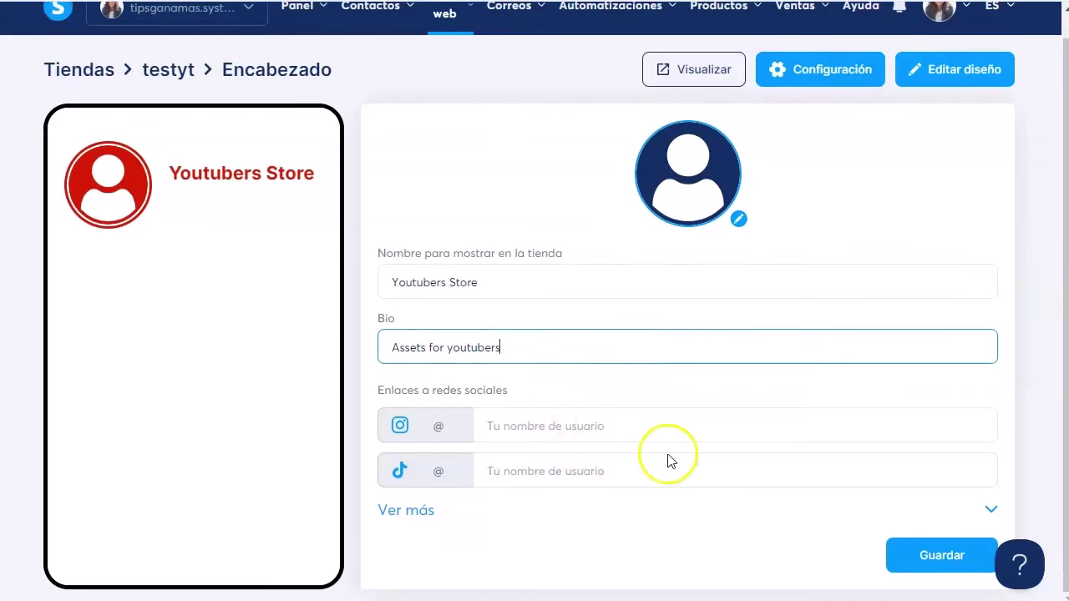
pyautogui.click(930, 547)
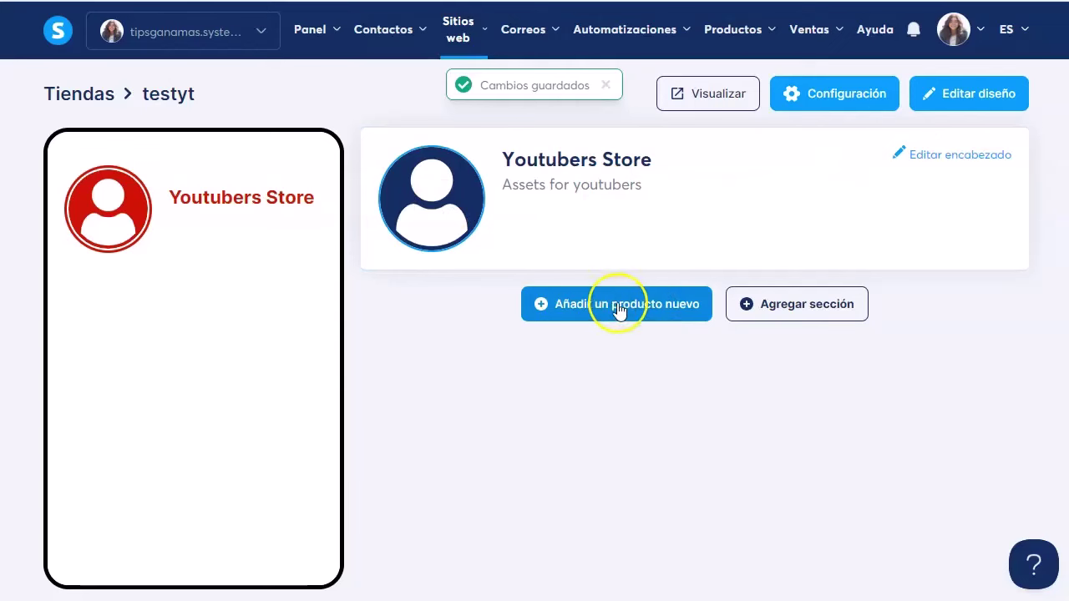
# - Add a new external link product (Enlace / URL externa) with the title "Buscalo en google"
pyautogui.click(628, 306)
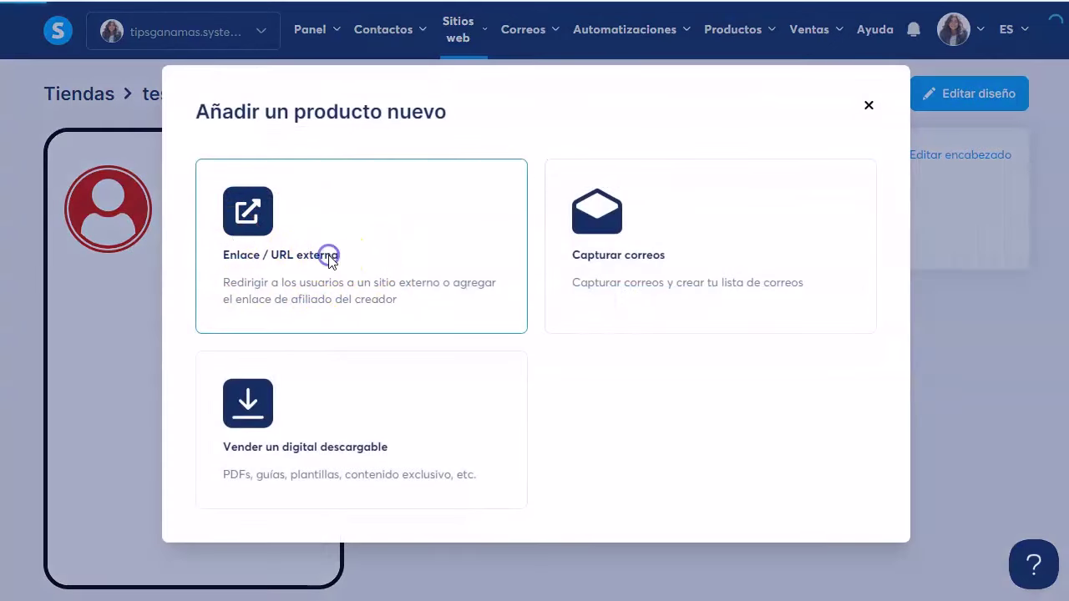
pyautogui.click(329, 253)
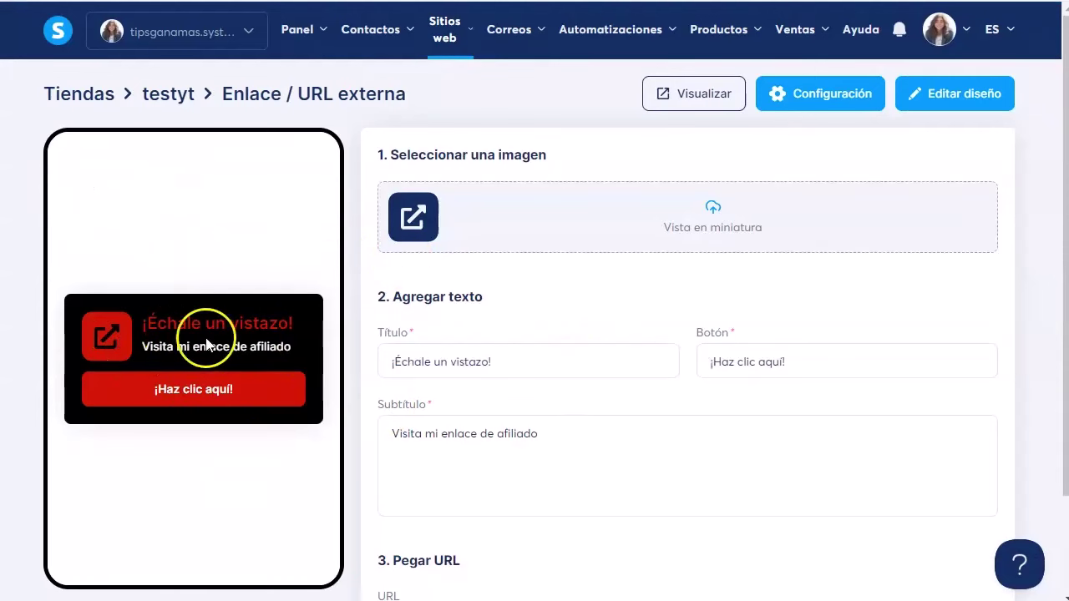
pyautogui.click(539, 360)
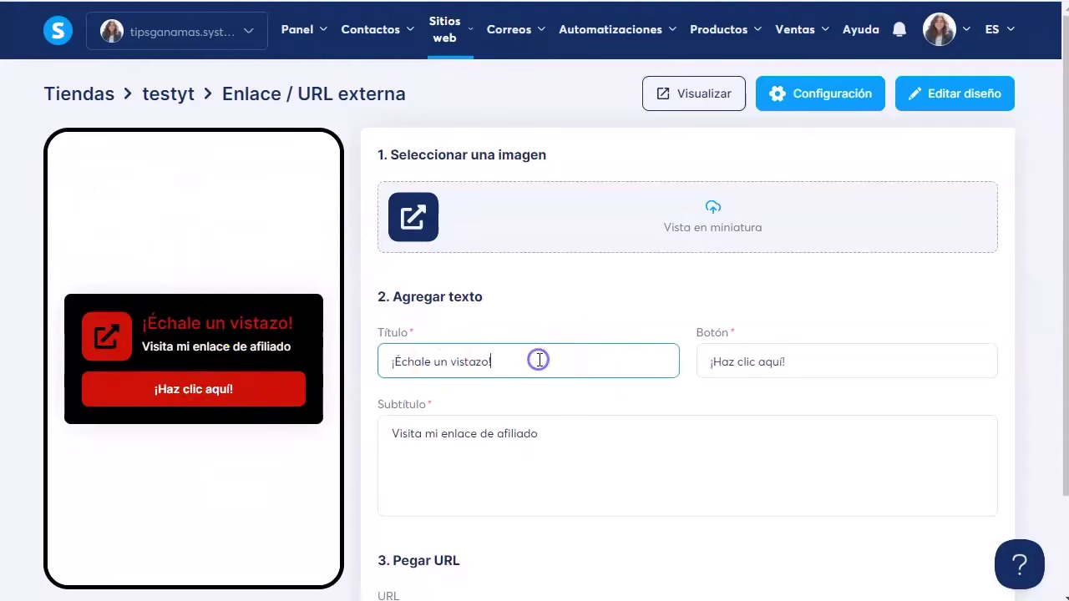
pyautogui.moveTo(539, 360); pyautogui.dragTo(298, 369)
pyautogui.write('Bu')
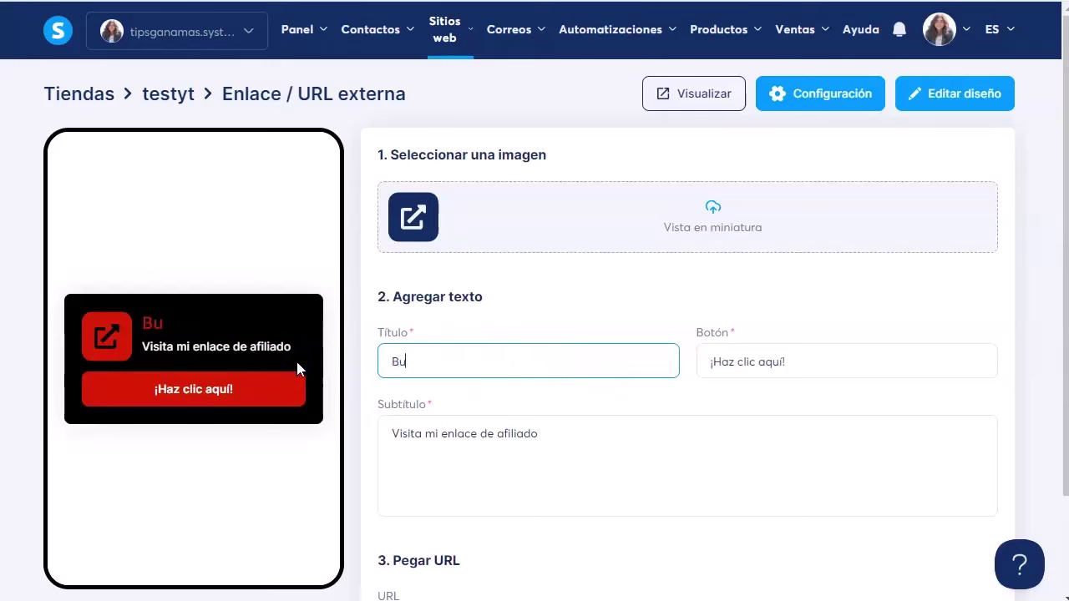
pyautogui.write('scalo en google')
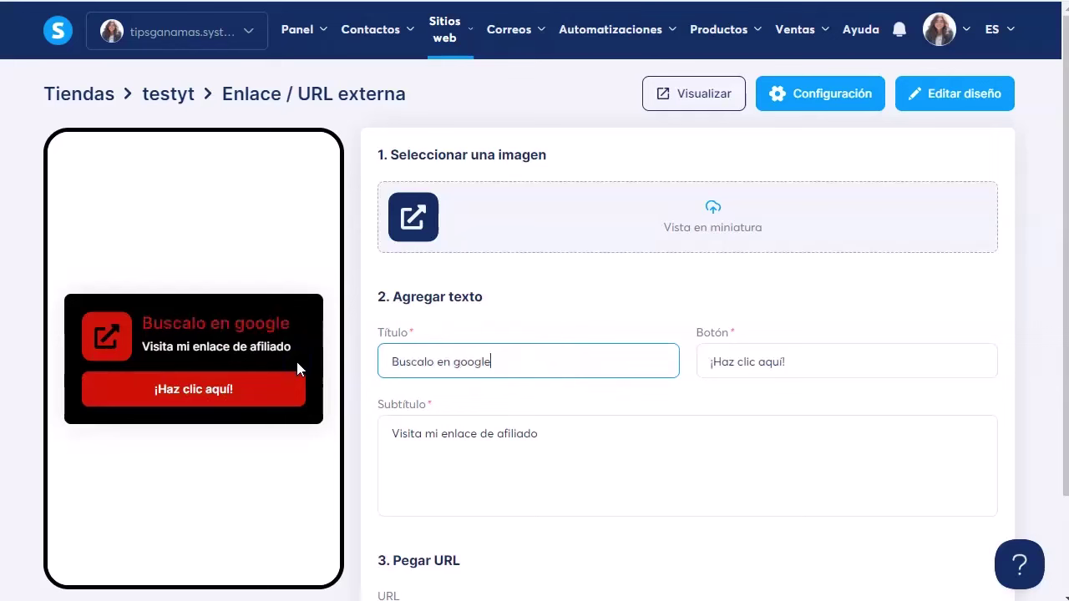
# - Set the link product's button text to "Me voy a google" and its subtitle to "consultalo en google"
pyautogui.moveTo(891, 368); pyautogui.dragTo(626, 364)
pyautogui.write('Me voy a google')
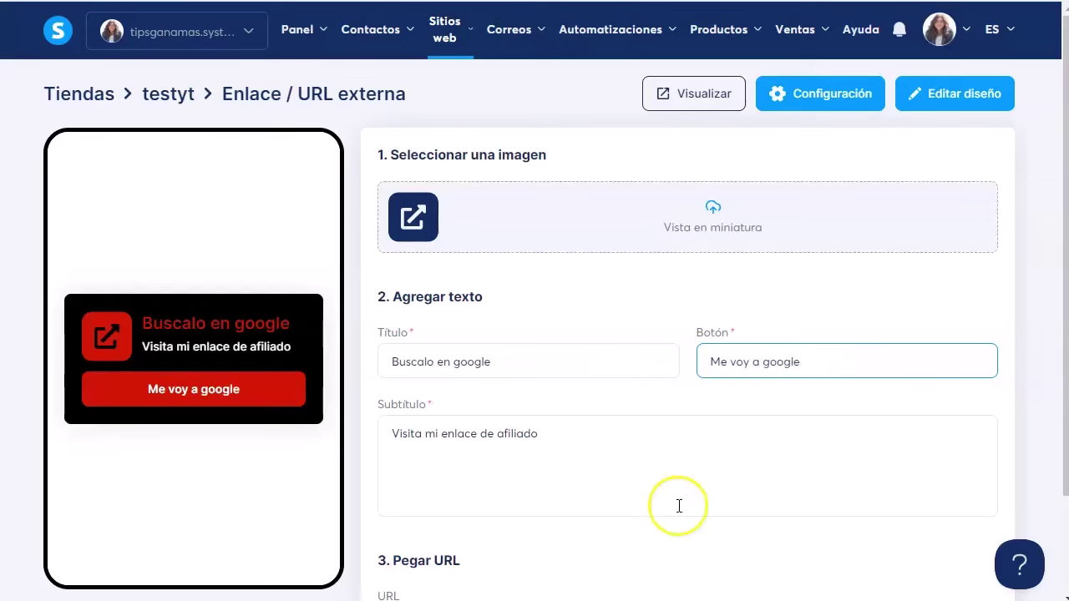
pyautogui.click(478, 465)
pyautogui.scroll(-2, 478, 465)
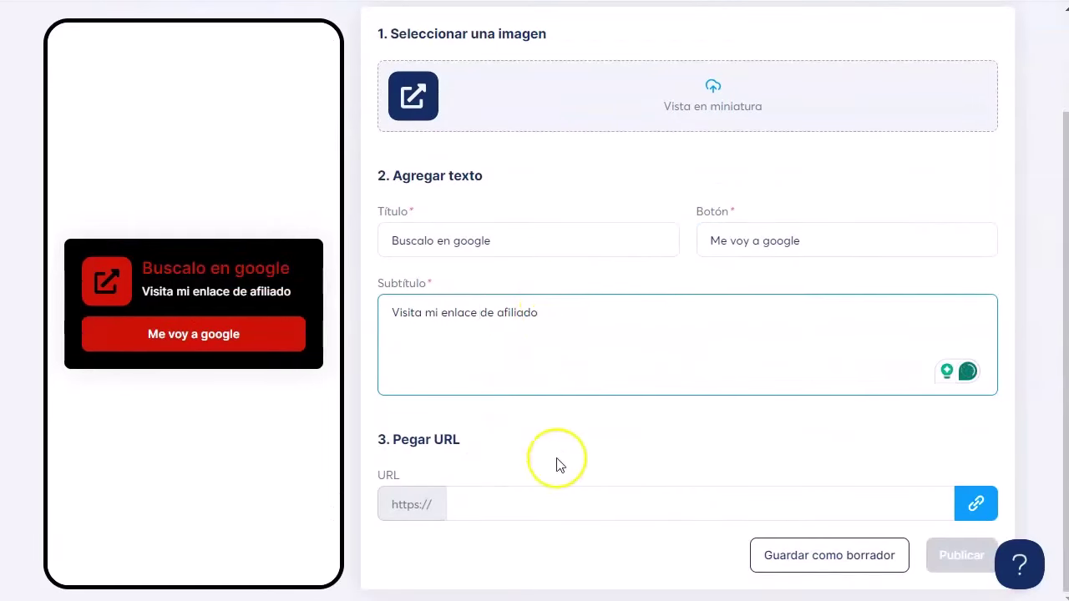
pyautogui.moveTo(563, 316); pyautogui.dragTo(307, 327)
pyautogui.write('cons')
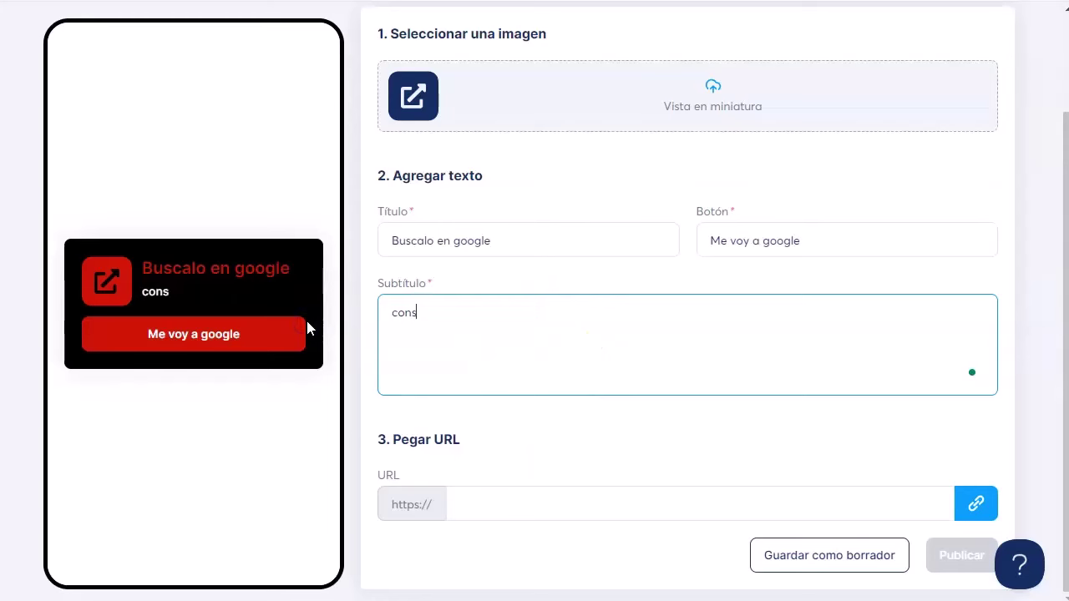
pyautogui.write('ultalo en google')
# - Set the link product's URL to google.com and publish the product
pyautogui.click(513, 506)
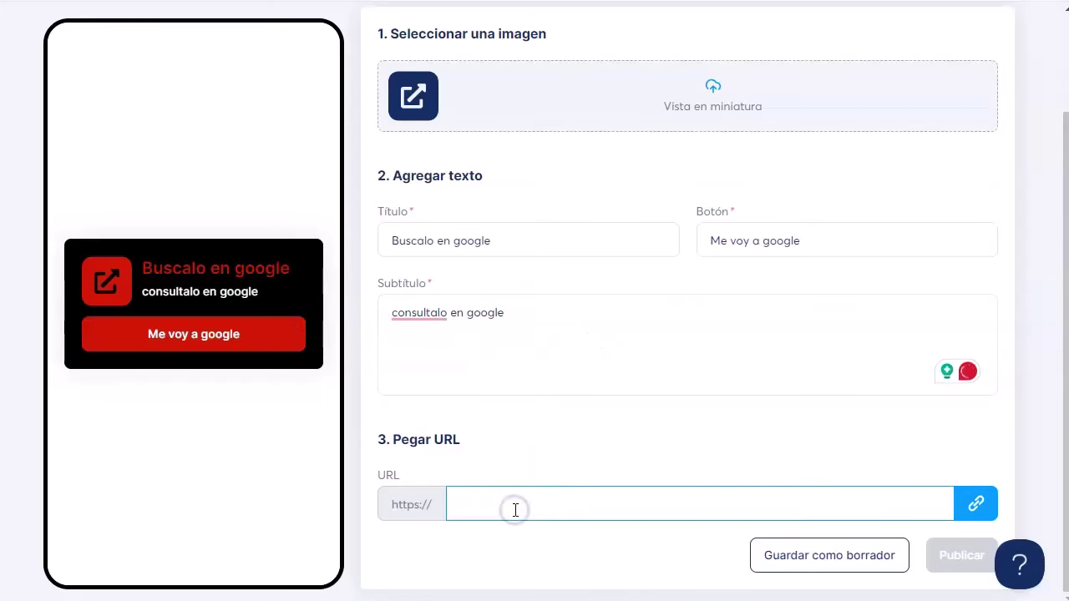
pyautogui.write('google.com')
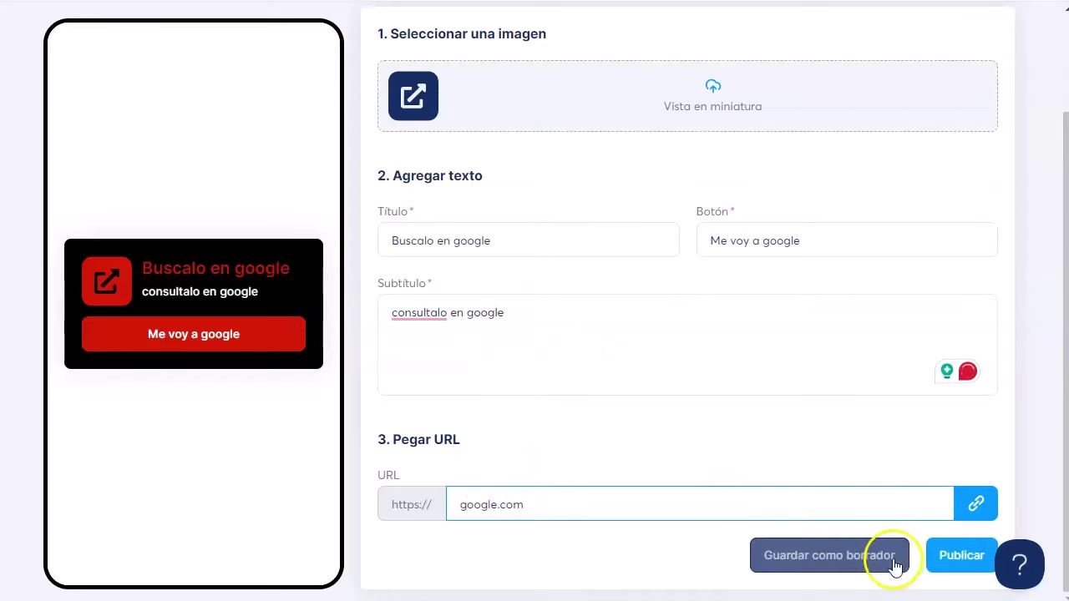
pyautogui.click(960, 556)
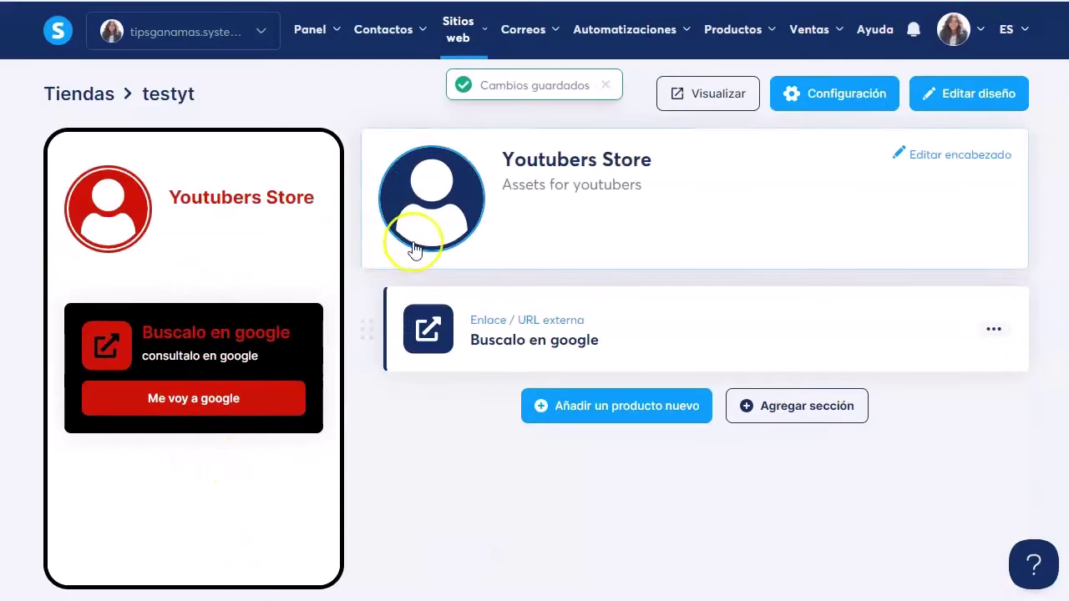
# - Preview the published store and test the "Me voy a google" link
pyautogui.click(728, 96)
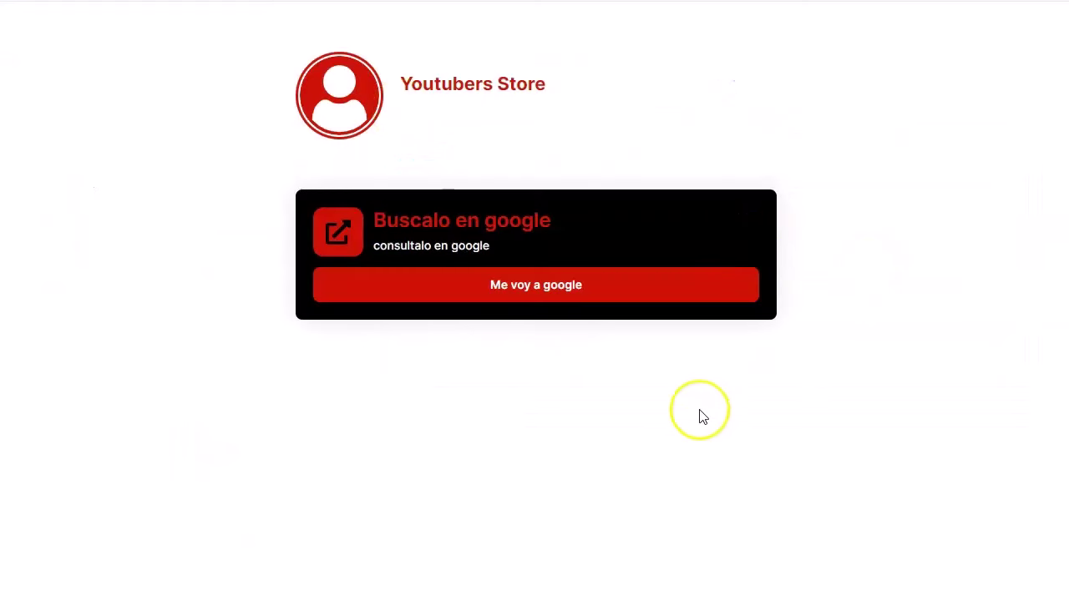
pyautogui.click(539, 285)
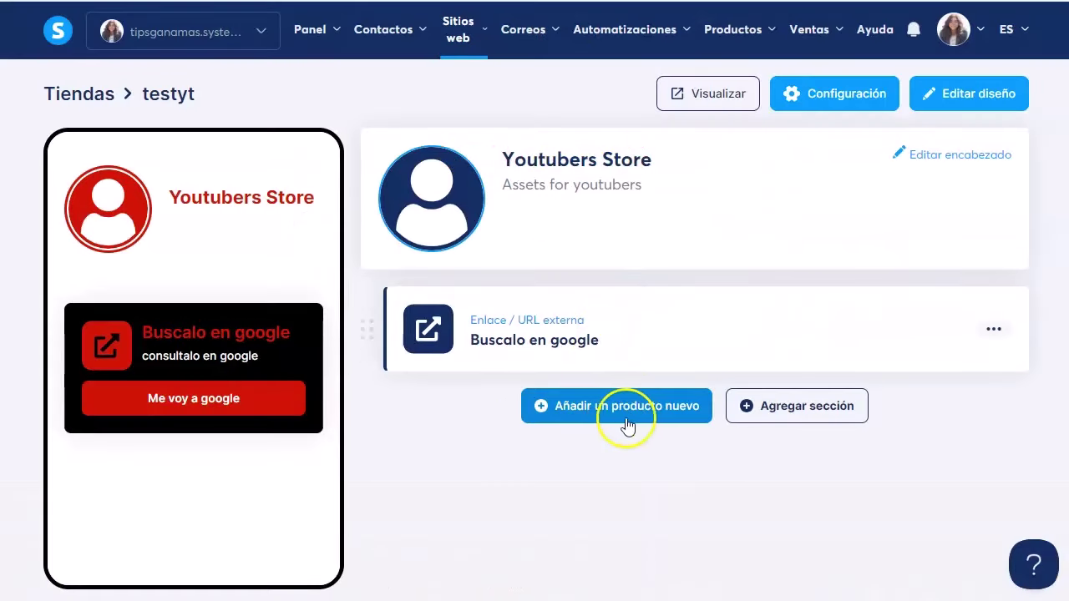
# - Add an email capture product (Capturar correos) with its default form and thank-you texts, publish it and preview the store
pyautogui.click(604, 407)
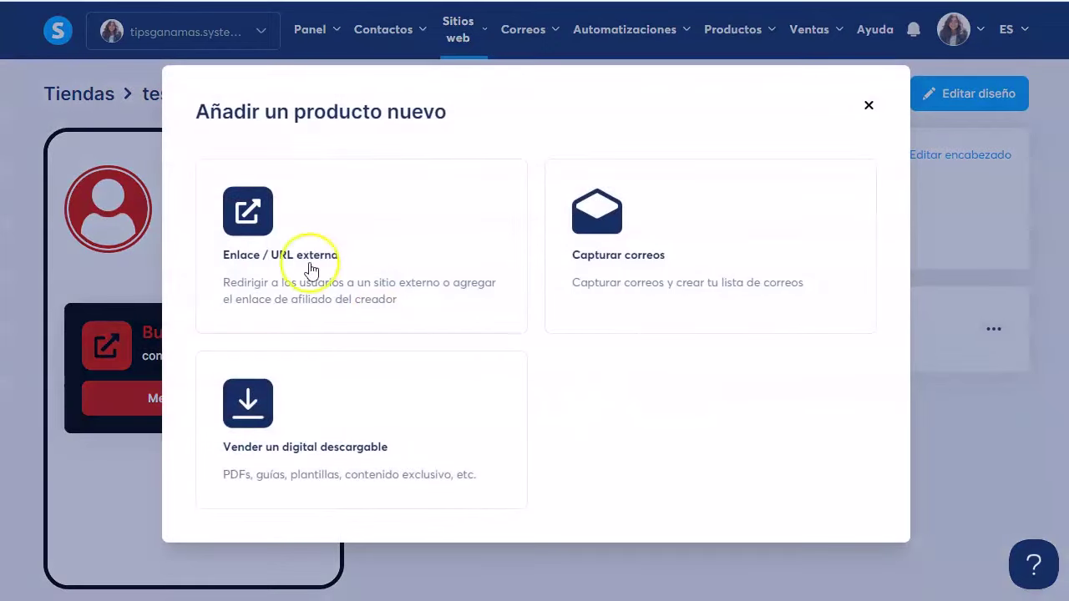
pyautogui.click(637, 273)
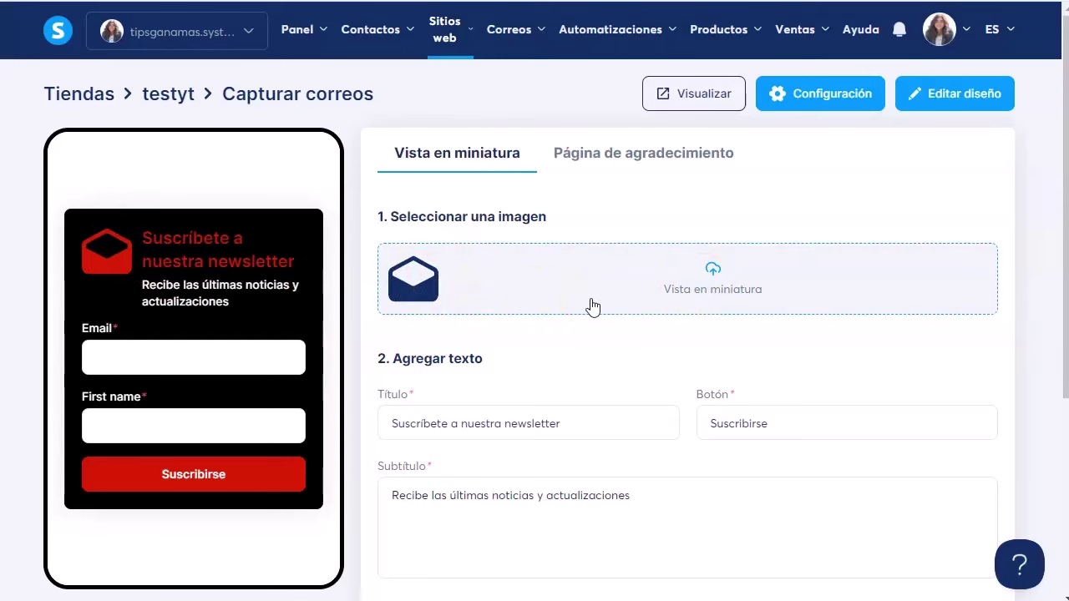
pyautogui.scroll(-2, 591, 308)
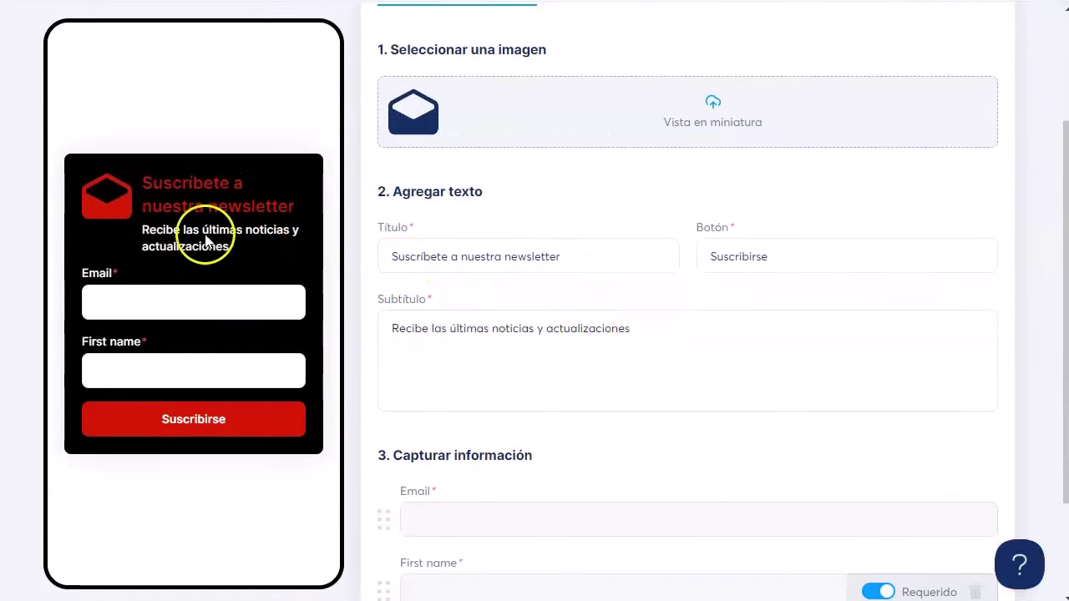
pyautogui.scroll(-2, 582, 363)
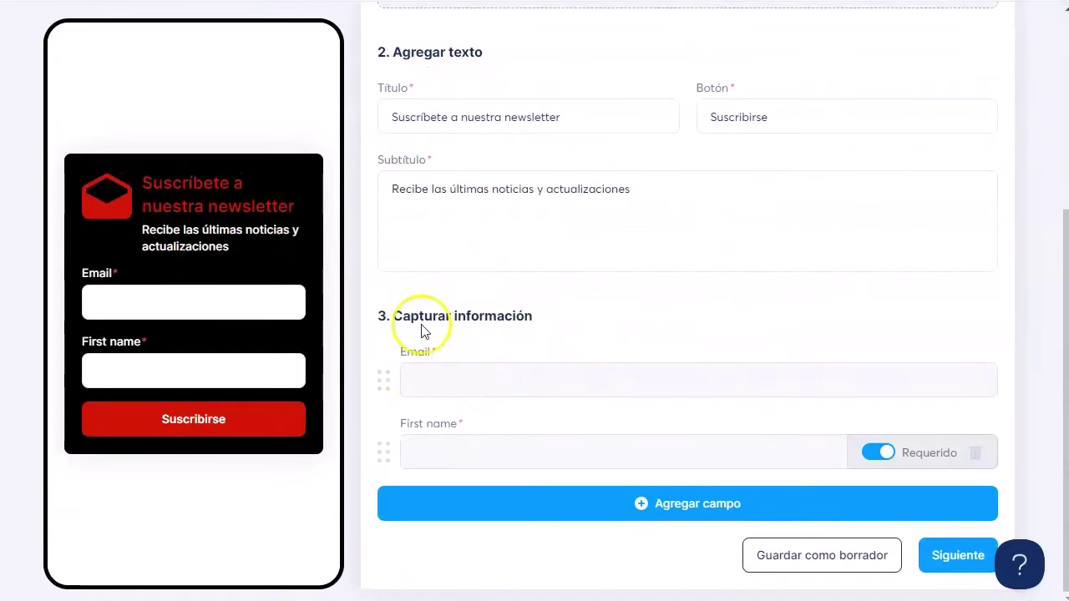
pyautogui.click(954, 560)
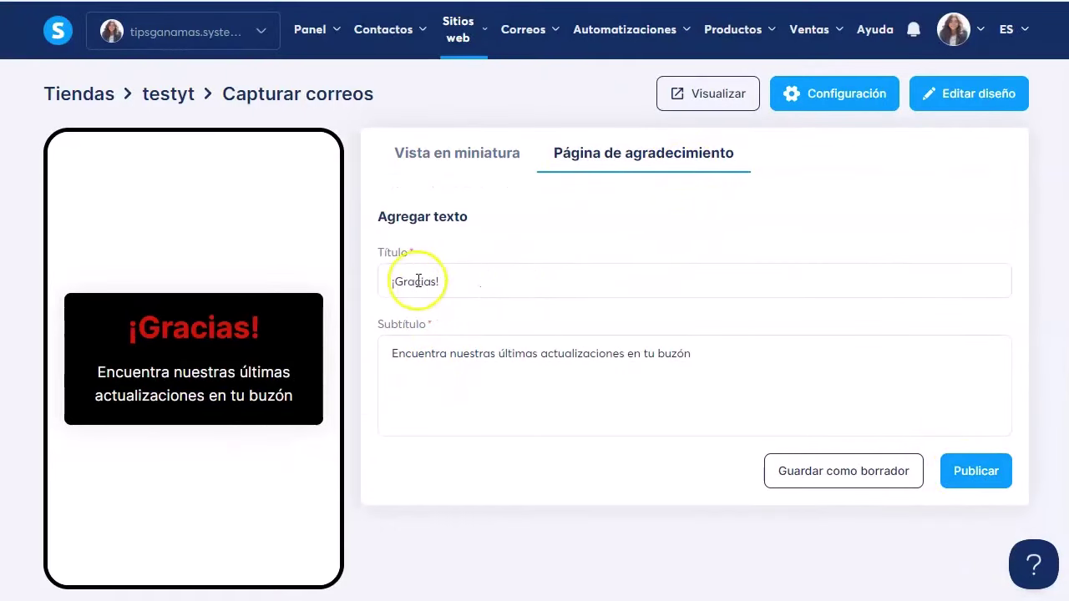
pyautogui.click(971, 471)
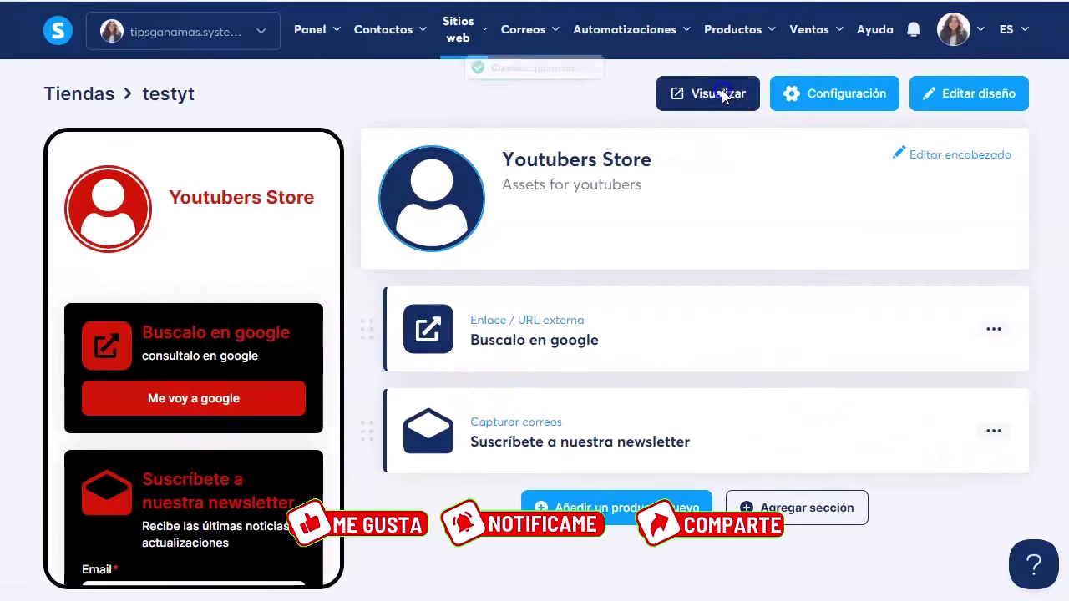
pyautogui.click(723, 93)
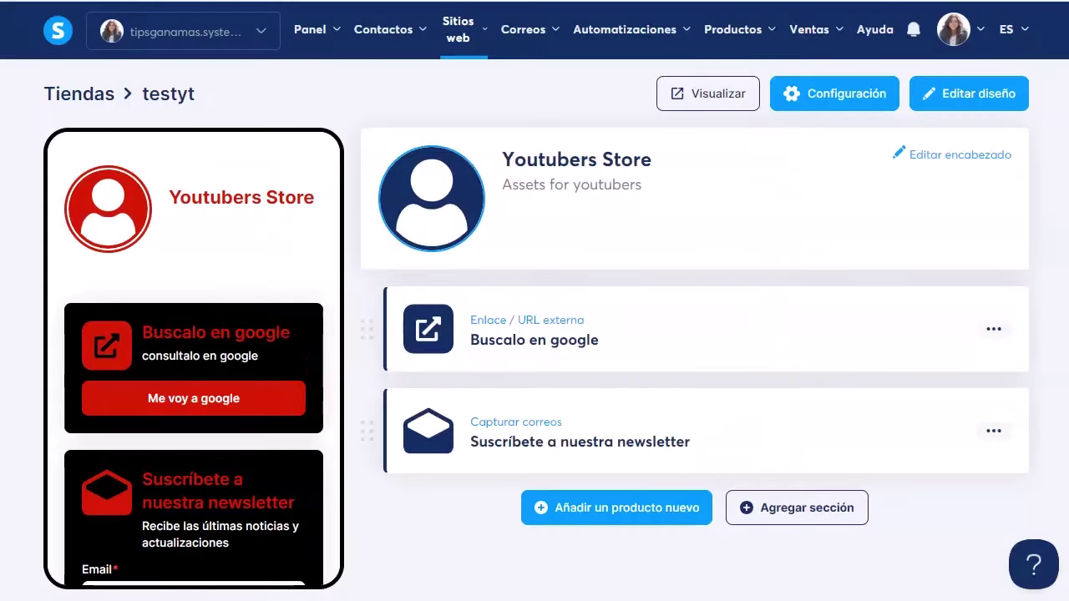
# - Add a new digital download product (Vender un digital descargable) with the title "Videos para intros"
pyautogui.click(618, 511)
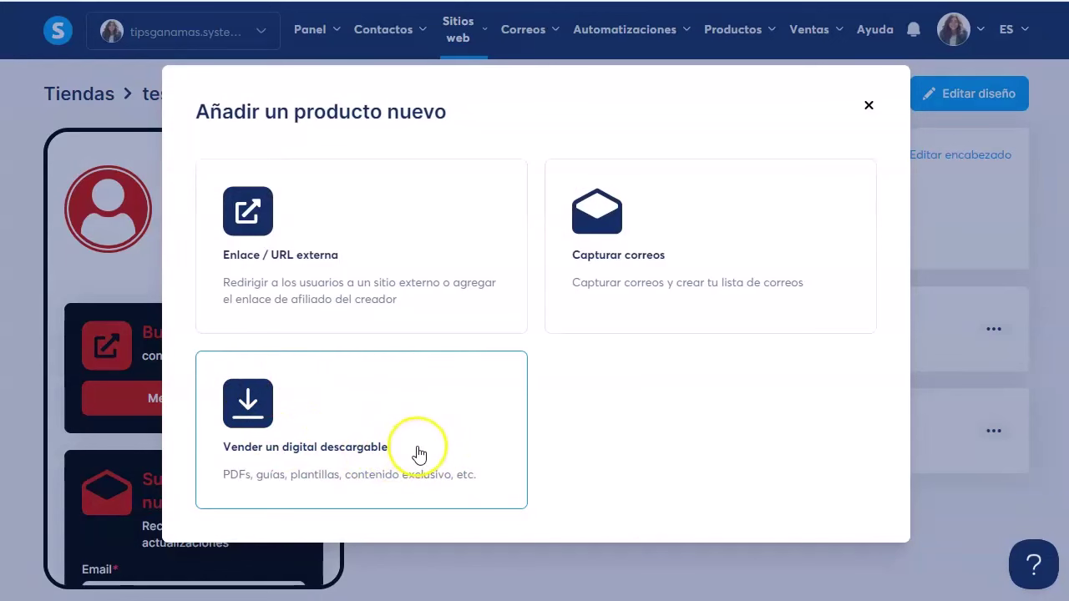
pyautogui.click(244, 407)
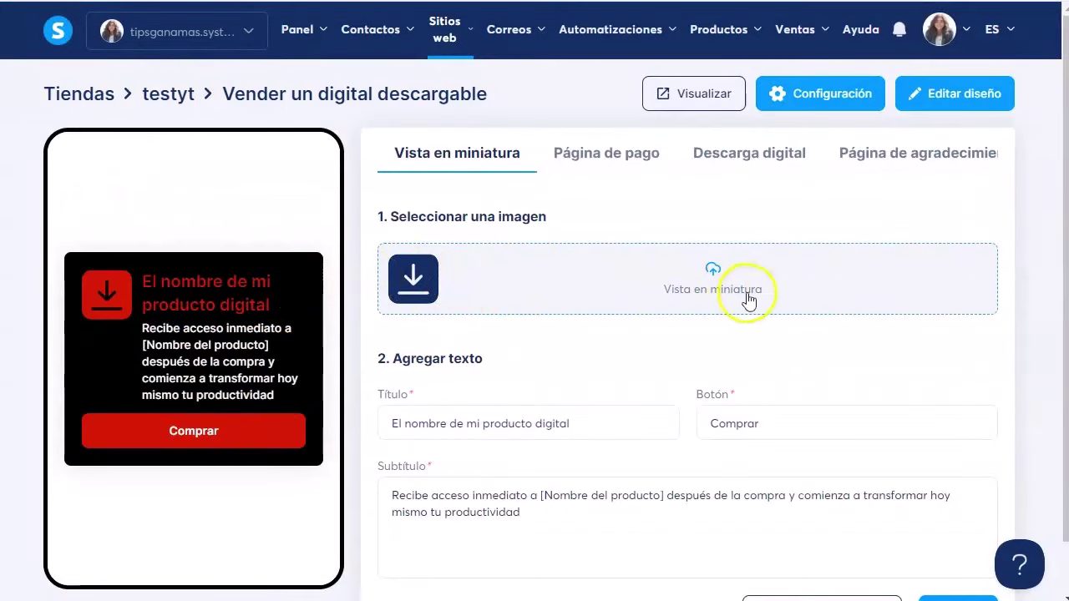
pyautogui.scroll(-1, 543, 354)
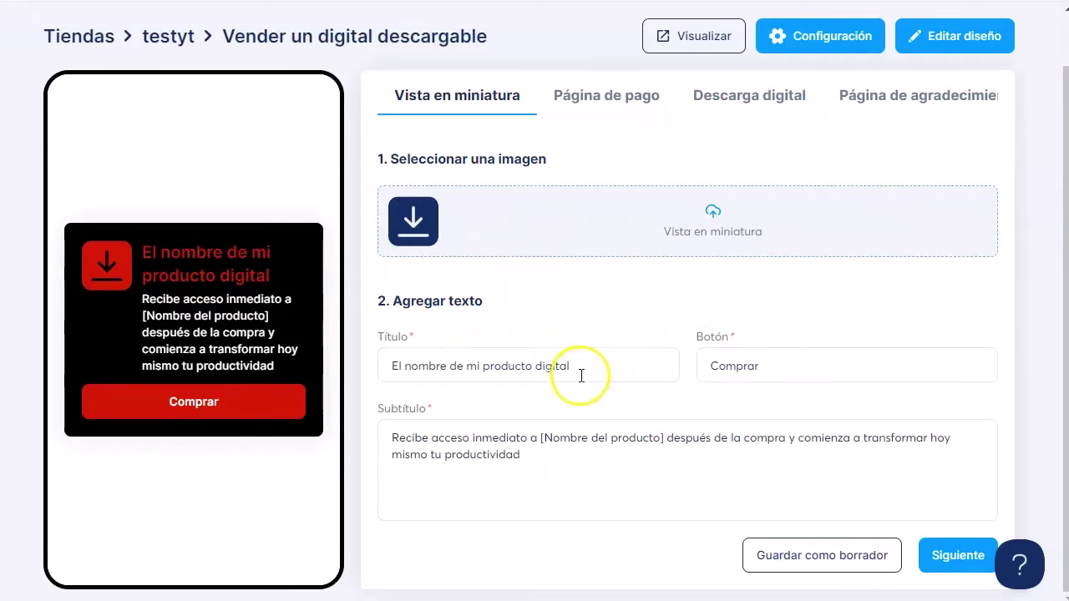
pyautogui.moveTo(597, 362); pyautogui.dragTo(356, 368)
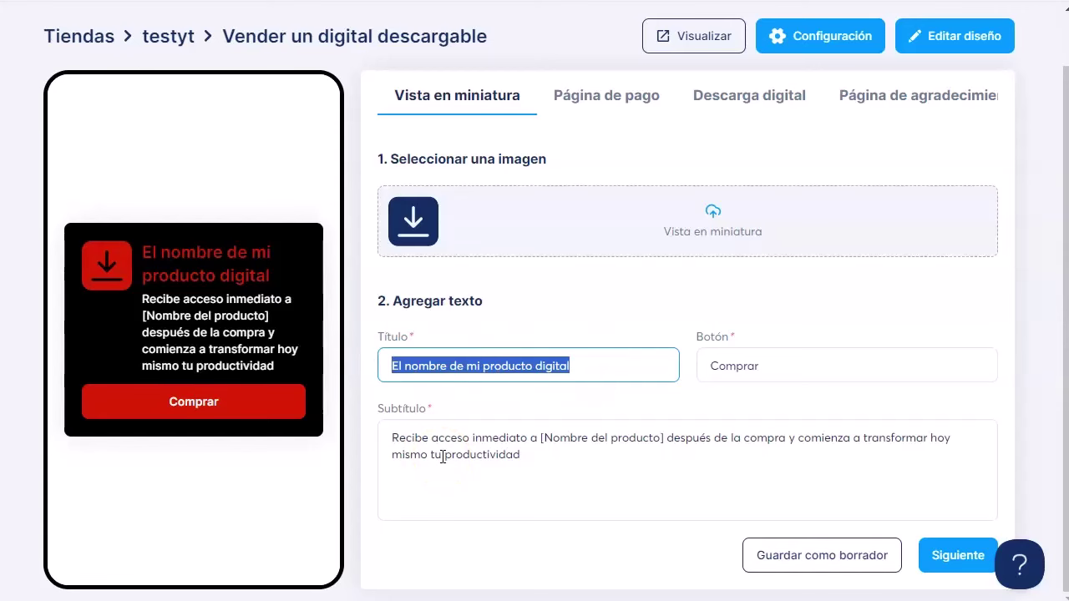
pyautogui.write('Videos para')
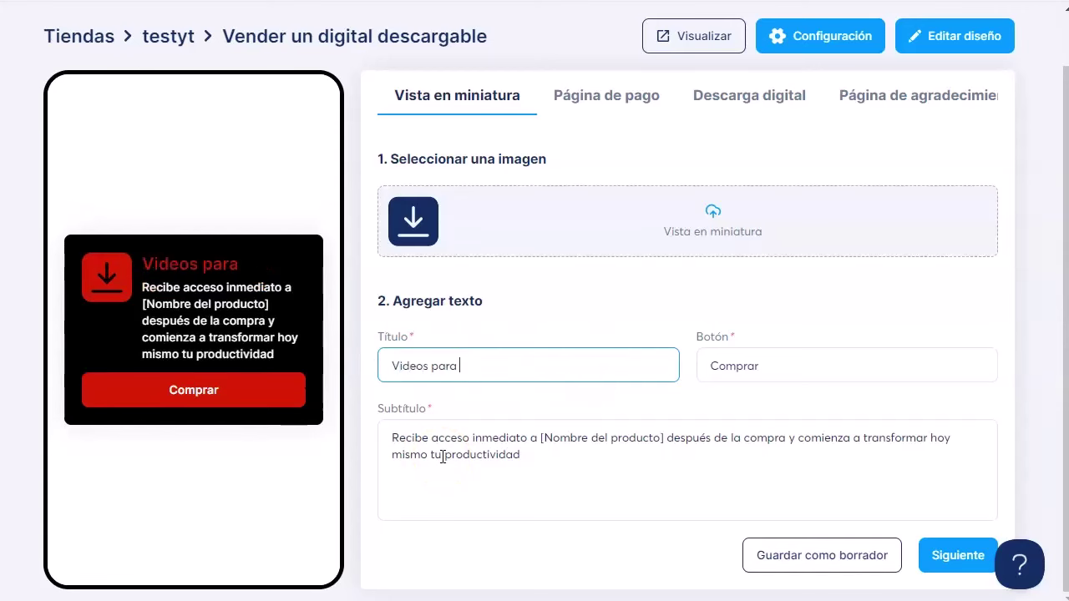
pyautogui.write(' intros')
# - Replace the [Nombre del producto] placeholder in the subtitle with "Videos para Intros" and continue to the payment page settings
pyautogui.click(718, 363)
pyautogui.click(489, 456)
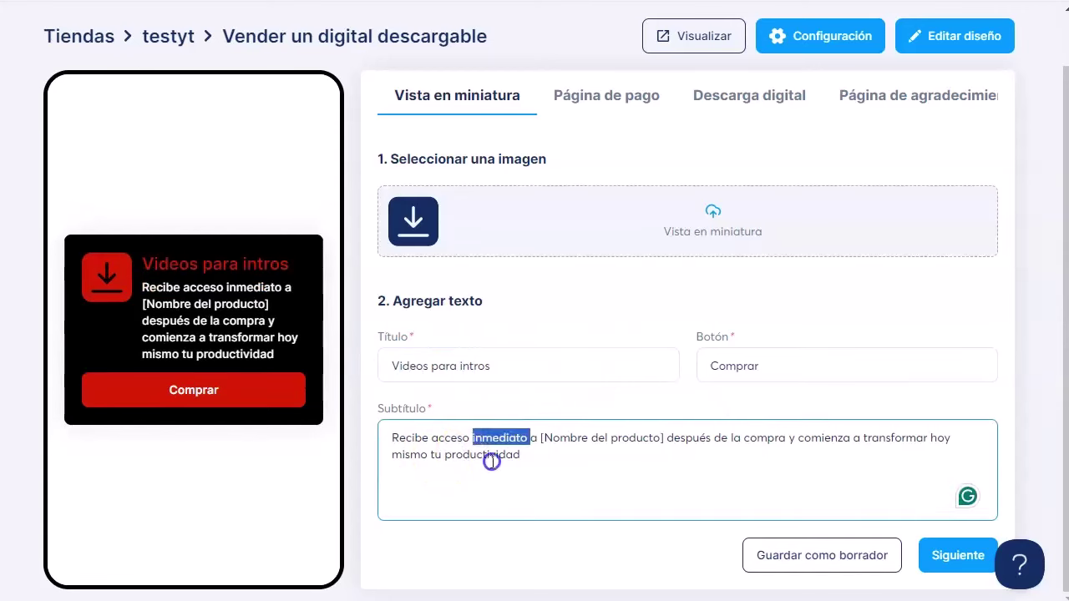
pyautogui.click(539, 444)
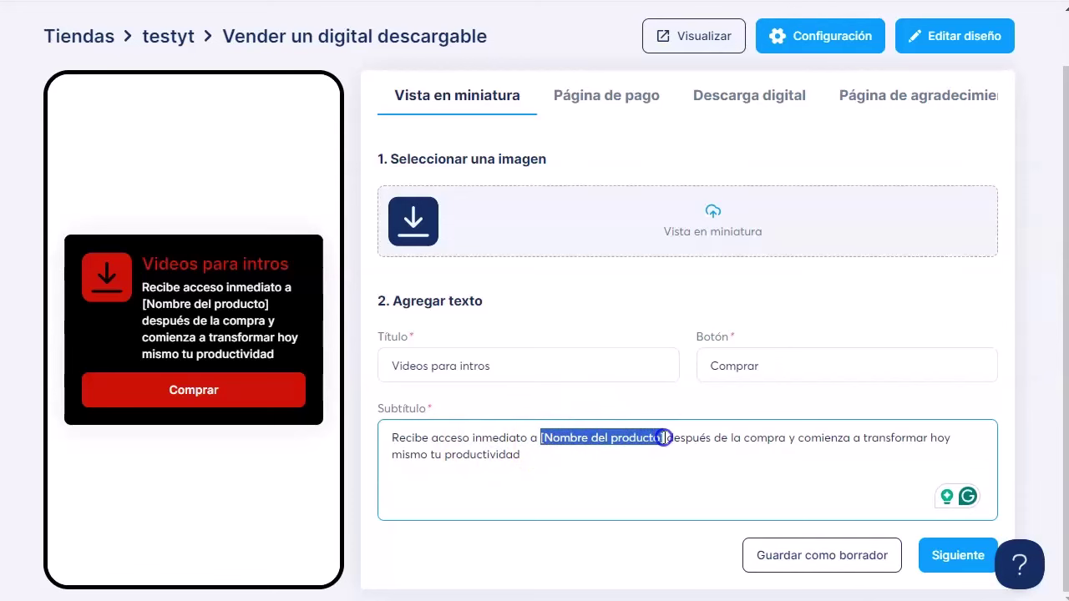
pyautogui.write('Videos para I')
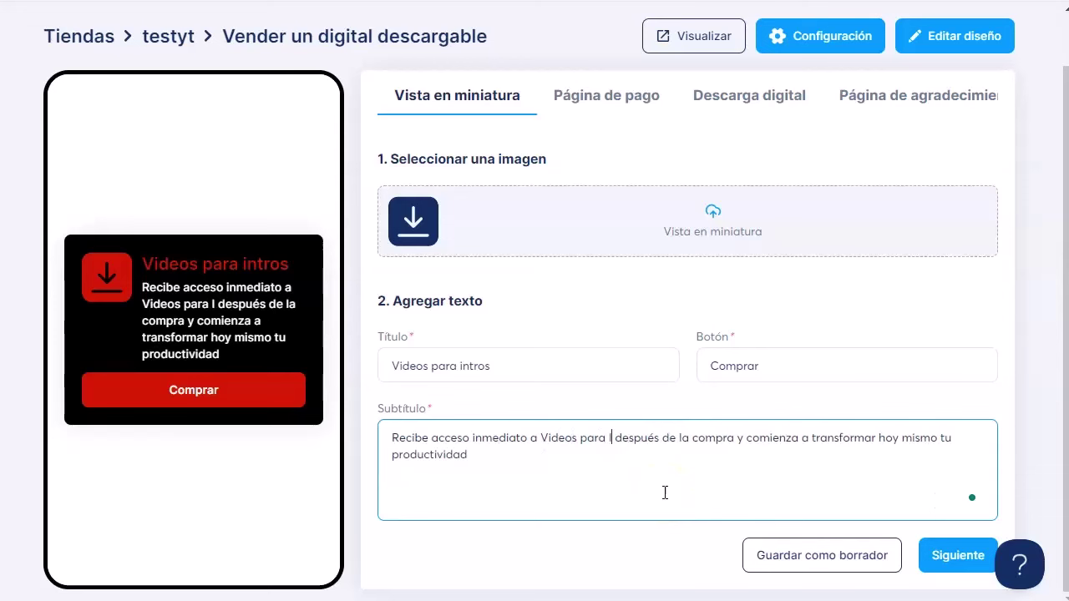
pyautogui.write('ntros')
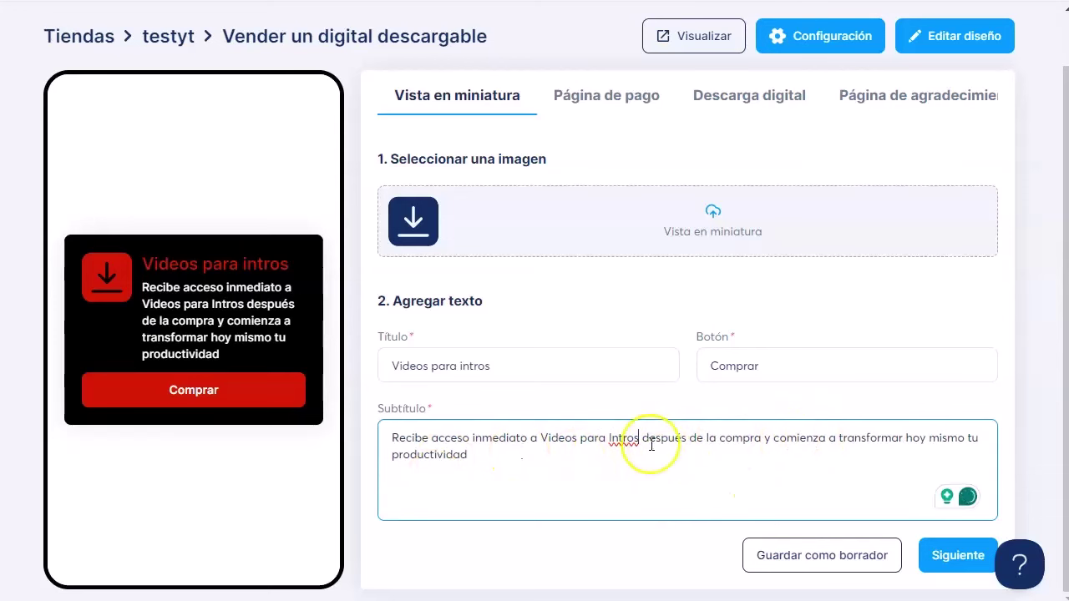
pyautogui.click(955, 557)
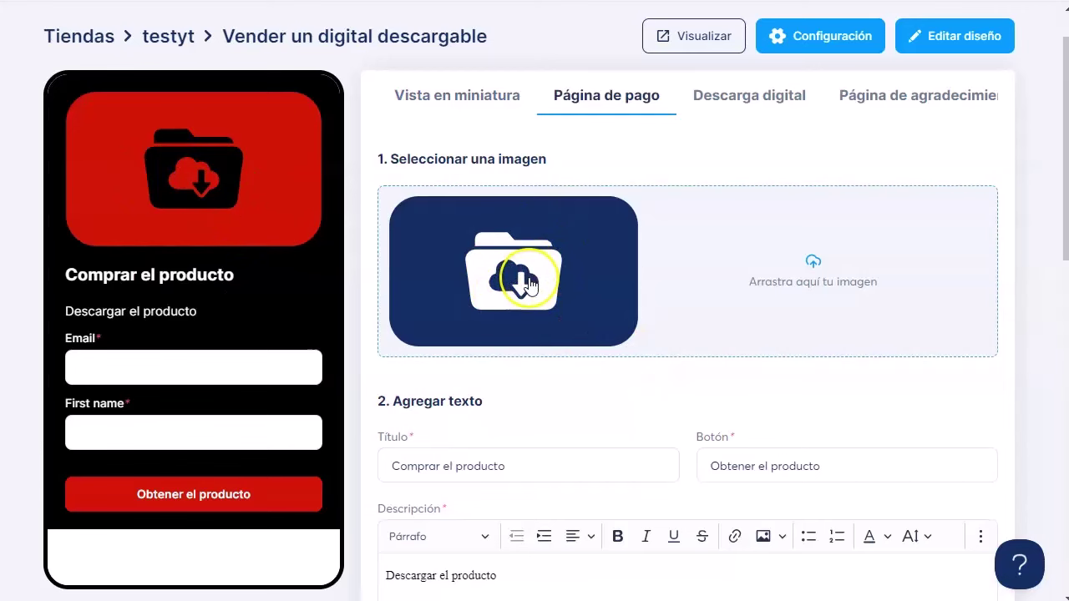
# - Replace the payment page description with "Decenas de demos para intros impactantes para tu canal de youtube"
pyautogui.scroll(-3, 543, 300)
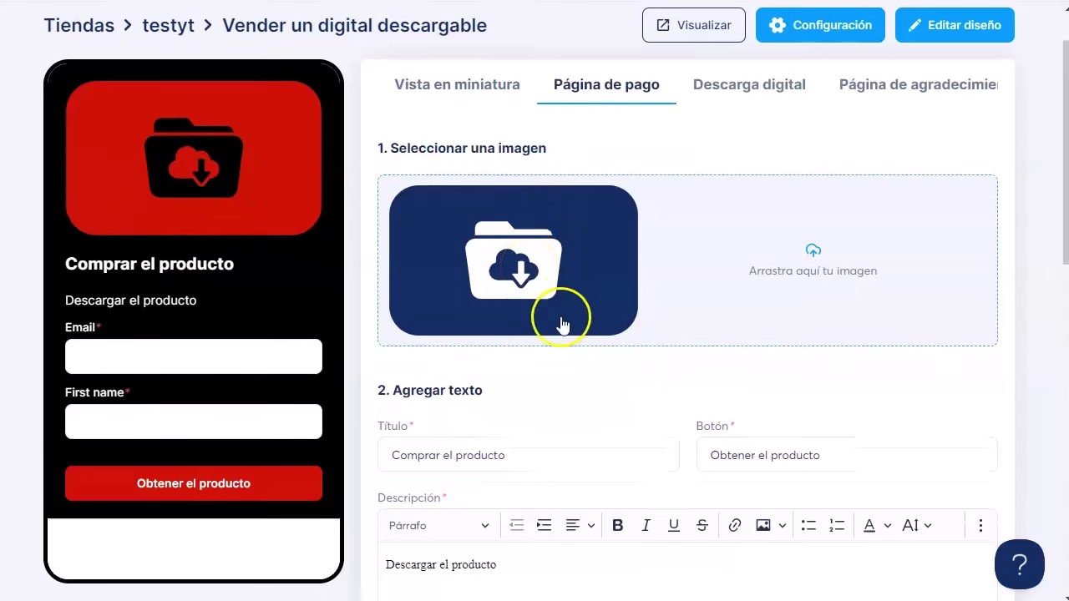
pyautogui.tripleClick(432, 324)
pyautogui.press('BackSpace')
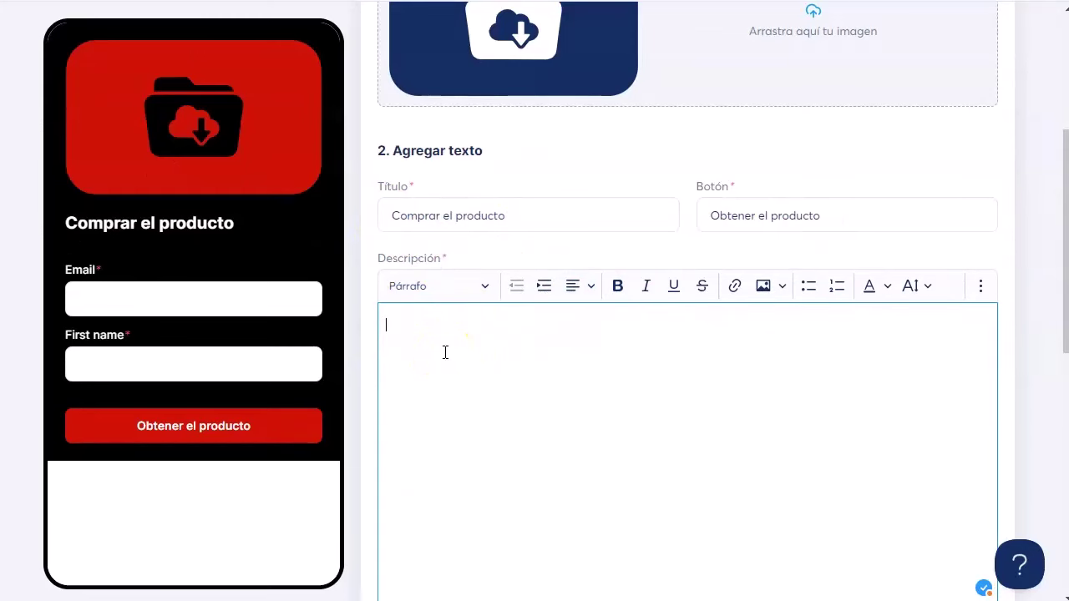
pyautogui.write('Decenas de demos para intros impa')
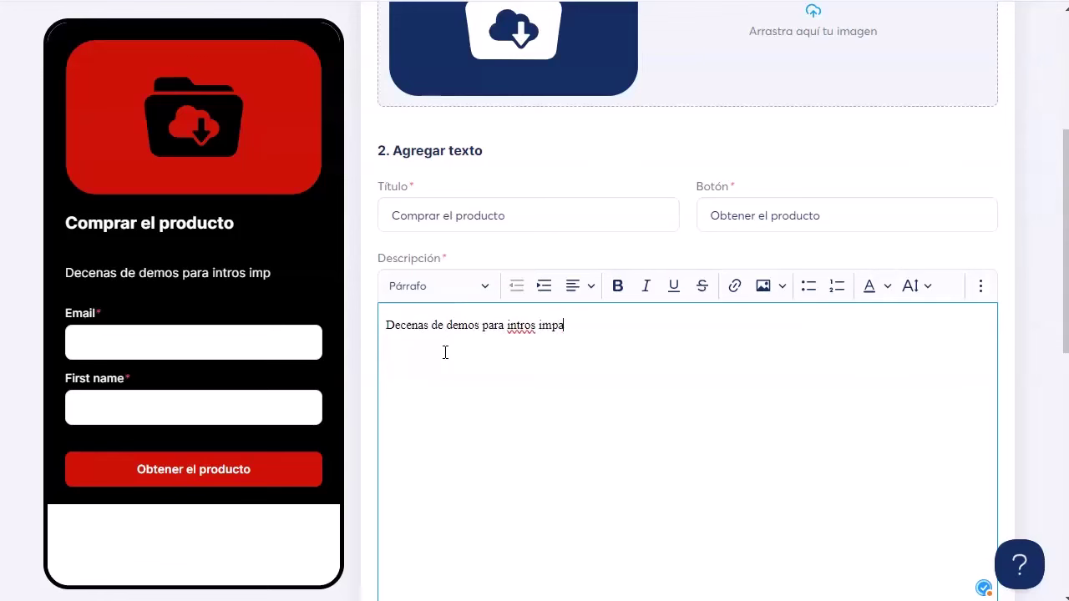
pyautogui.write('ctantes para tu cana')
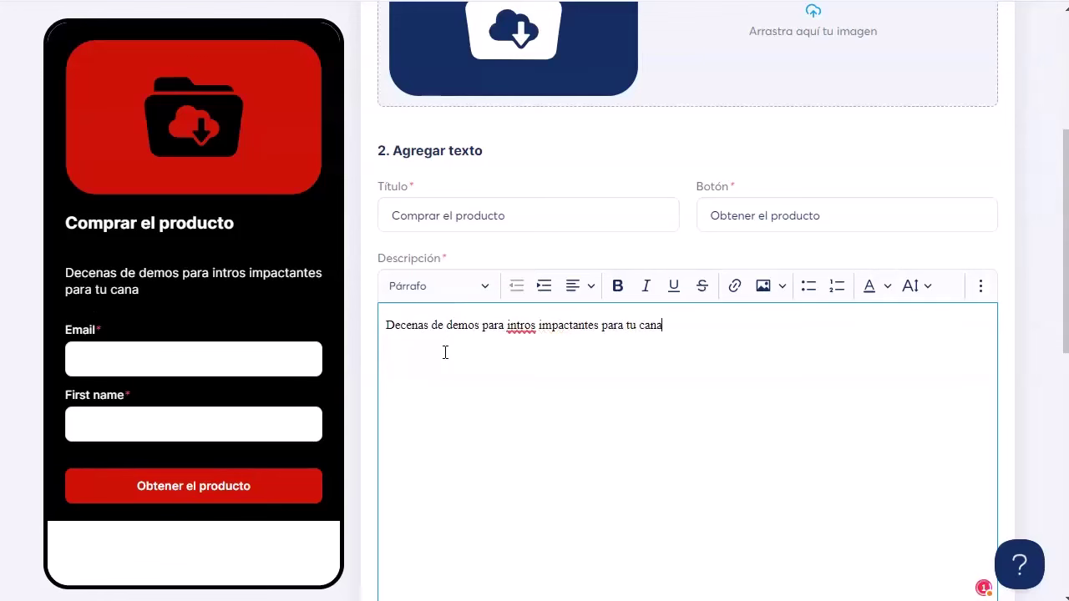
pyautogui.write('l de youtube')
# - Create a new one-time price for the product and set its payment page name to "intros youtube"
pyautogui.scroll(-1, 608, 393)
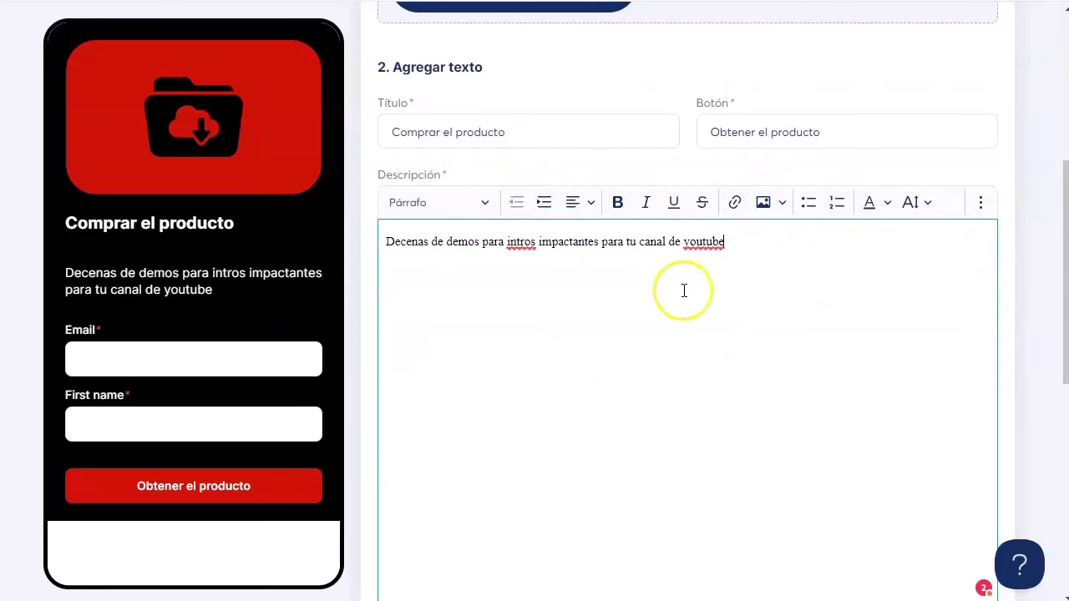
pyautogui.scroll(-3, 601, 342)
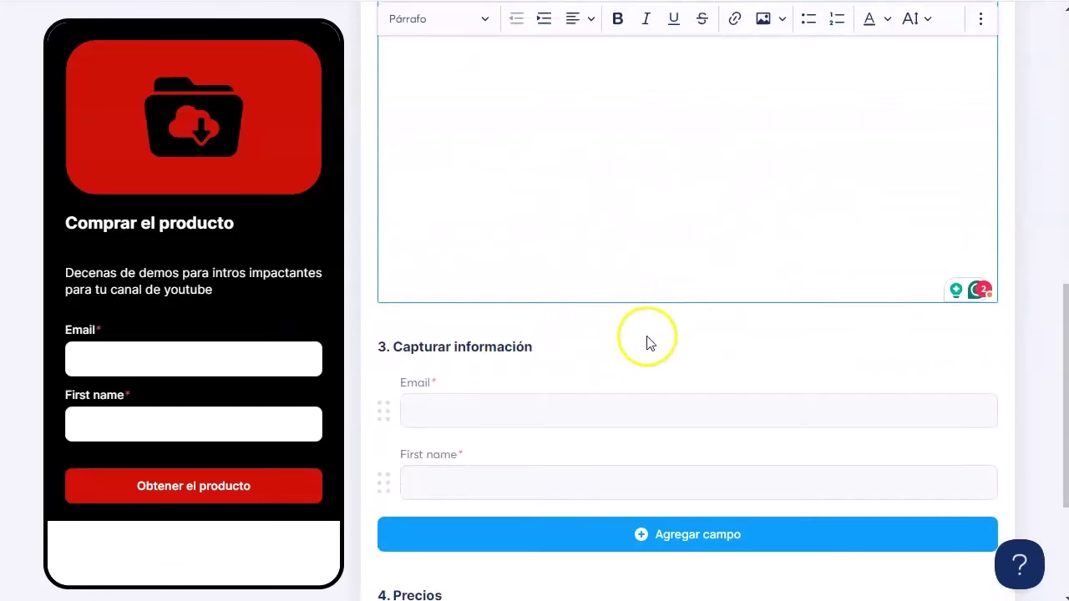
pyautogui.scroll(-2, 522, 407)
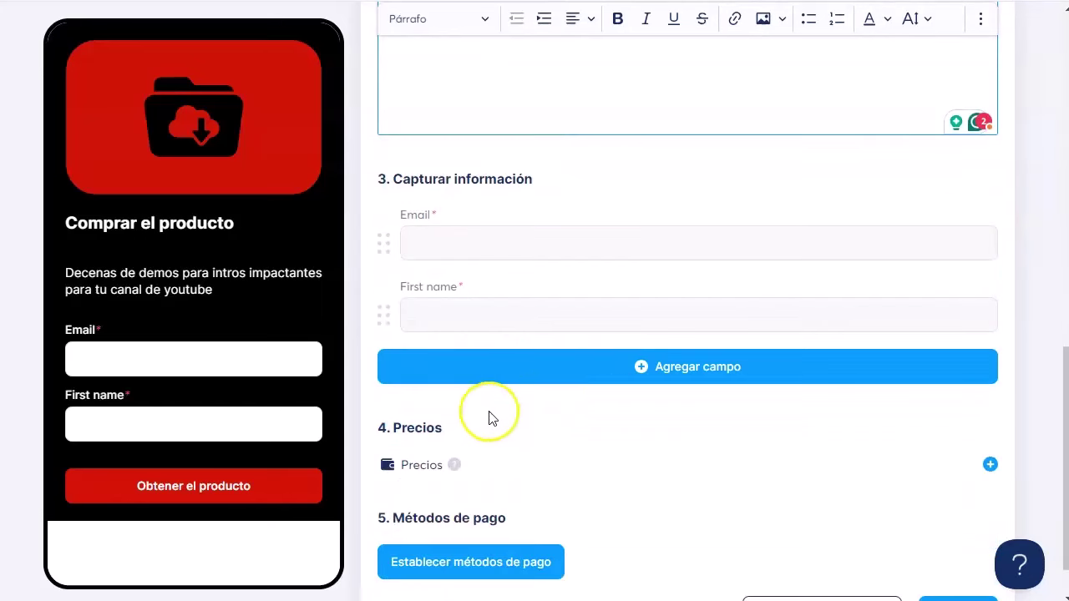
pyautogui.scroll(-1, 675, 372)
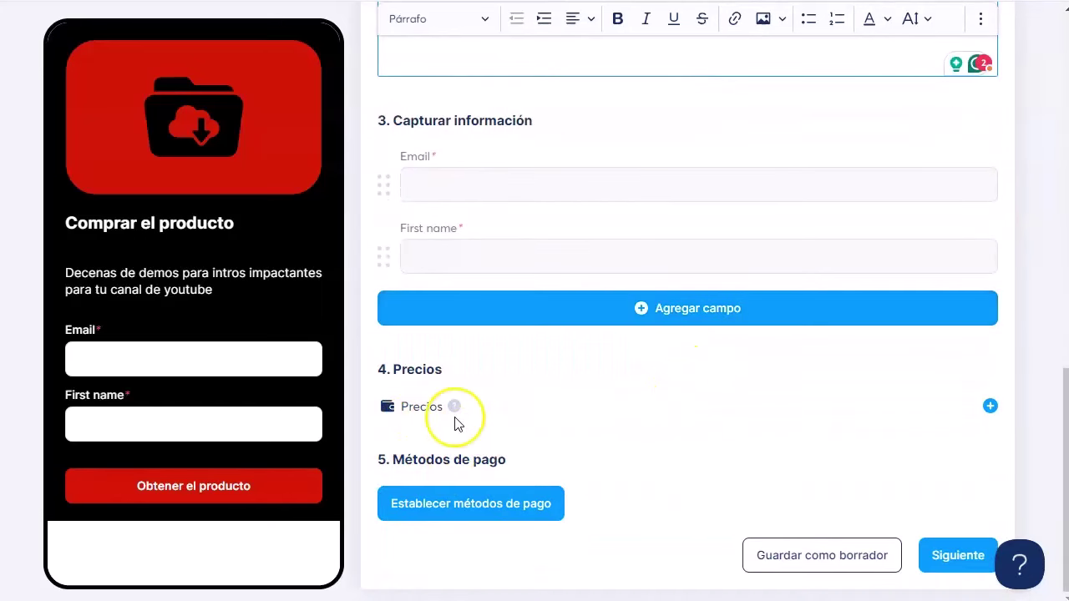
pyautogui.click(990, 407)
pyautogui.scroll(-3, 593, 317)
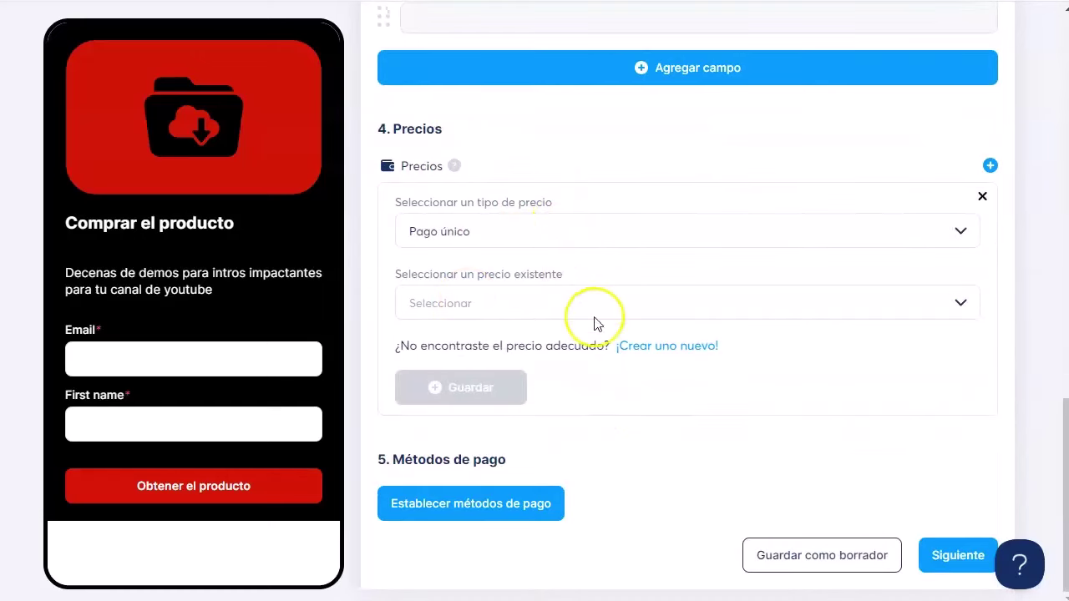
pyautogui.click(693, 345)
pyautogui.click(510, 235)
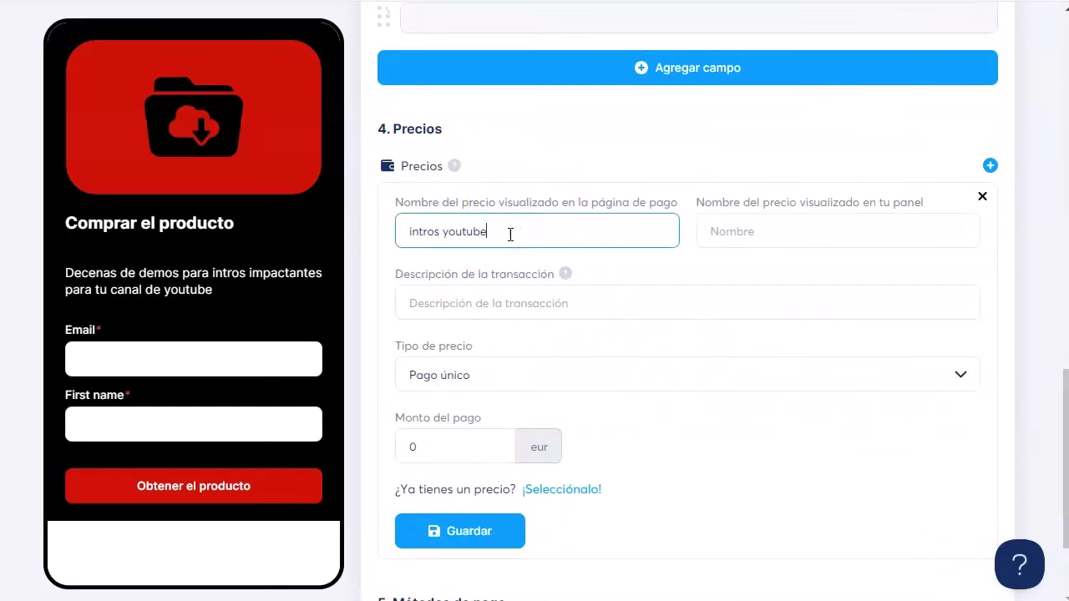
# - Reuse "intros youtube" as the price's panel name and transaction description, and save it with a payment amount of 7 eur
pyautogui.moveTo(511, 235); pyautogui.dragTo(369, 231)
pyautogui.hotkey('ctrl', 'c')
pyautogui.click(758, 231)
pyautogui.hotkey('ctrl', 'v')
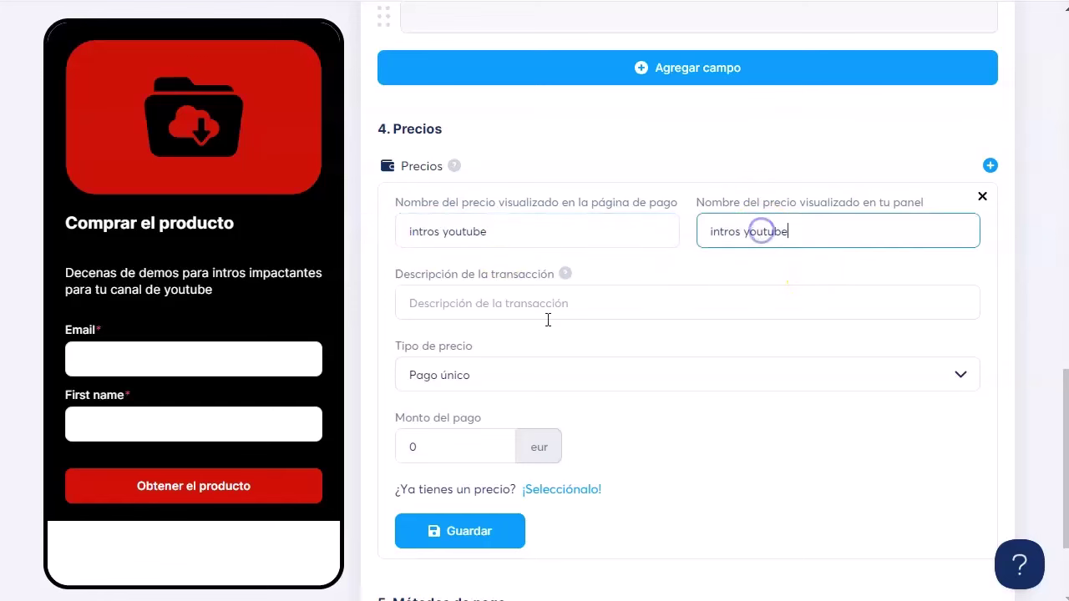
pyautogui.click(543, 306)
pyautogui.hotkey('ctrl', 'v')
pyautogui.moveTo(422, 448); pyautogui.dragTo(357, 453)
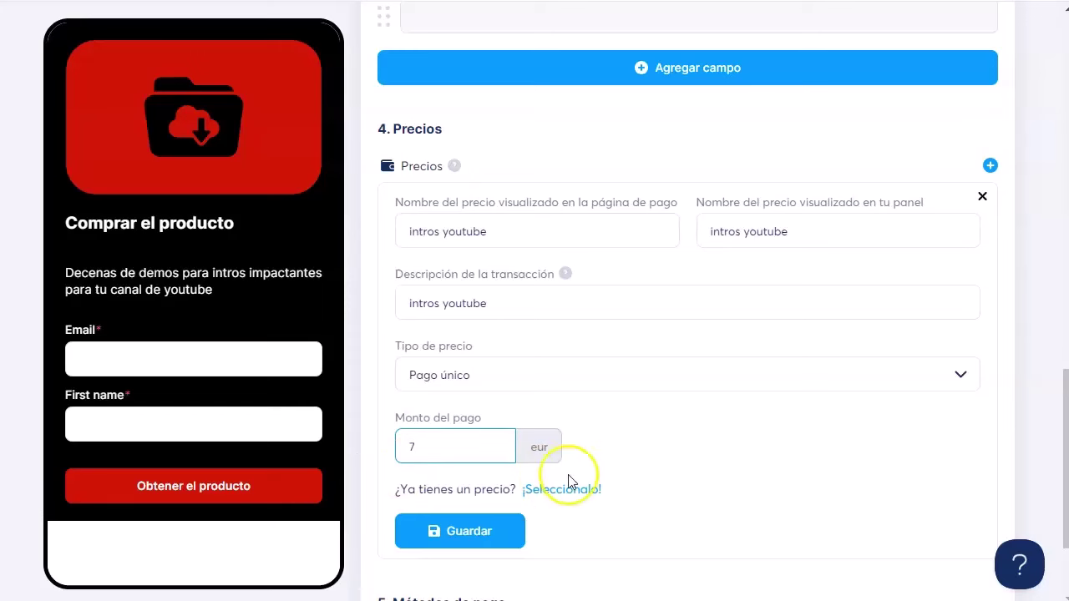
pyautogui.click(468, 536)
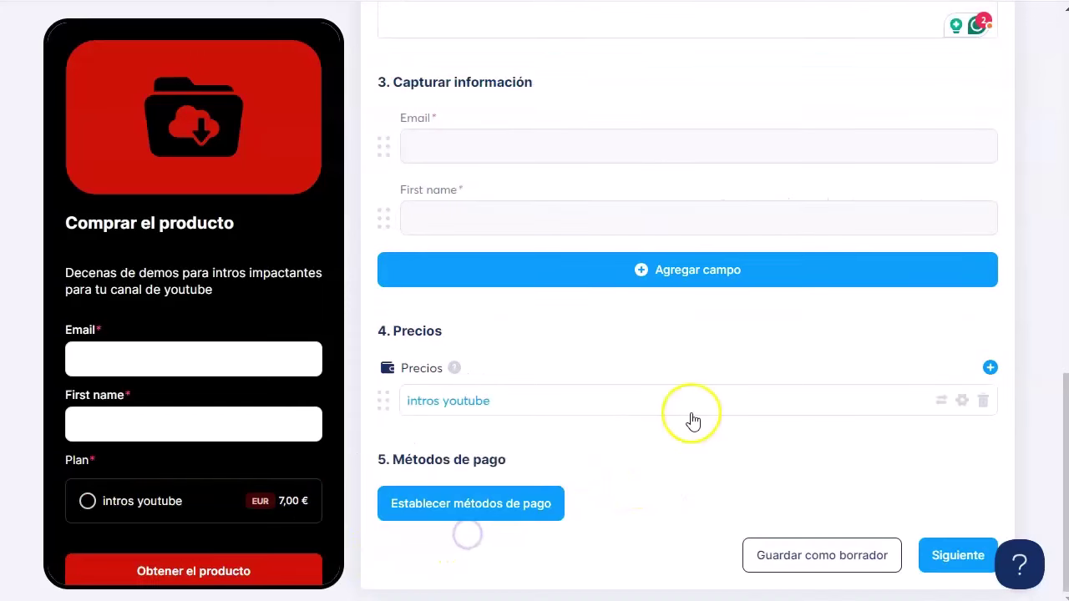
# - Set the accepted payment methods to Stripe credit cards, PayPal, iDeal and Bancontact, and save them
pyautogui.click(497, 503)
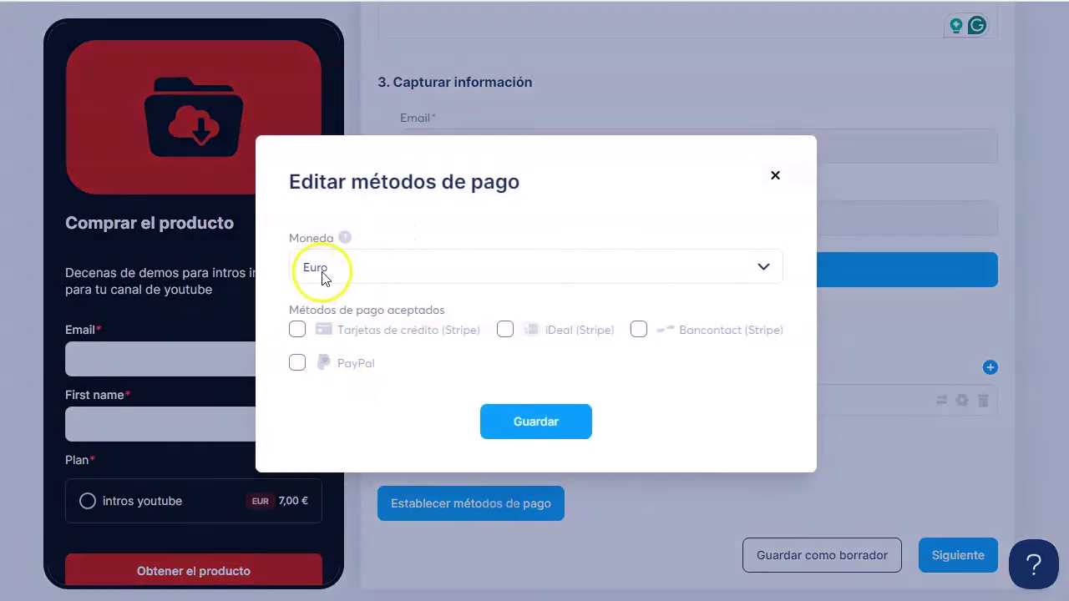
pyautogui.click(296, 330)
pyautogui.click(296, 362)
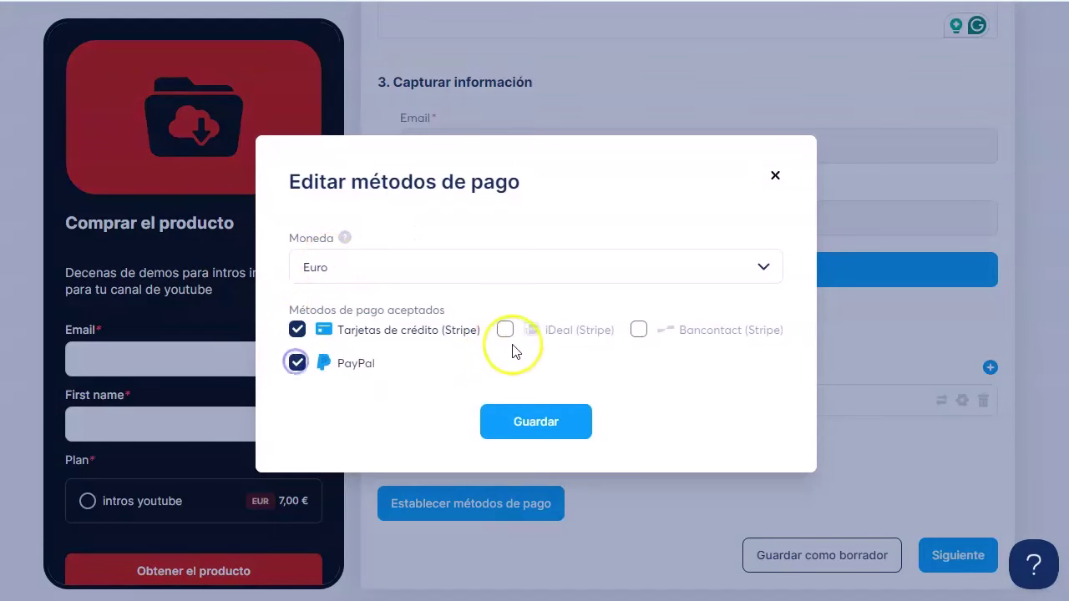
pyautogui.click(505, 330)
pyautogui.click(639, 330)
pyautogui.click(526, 417)
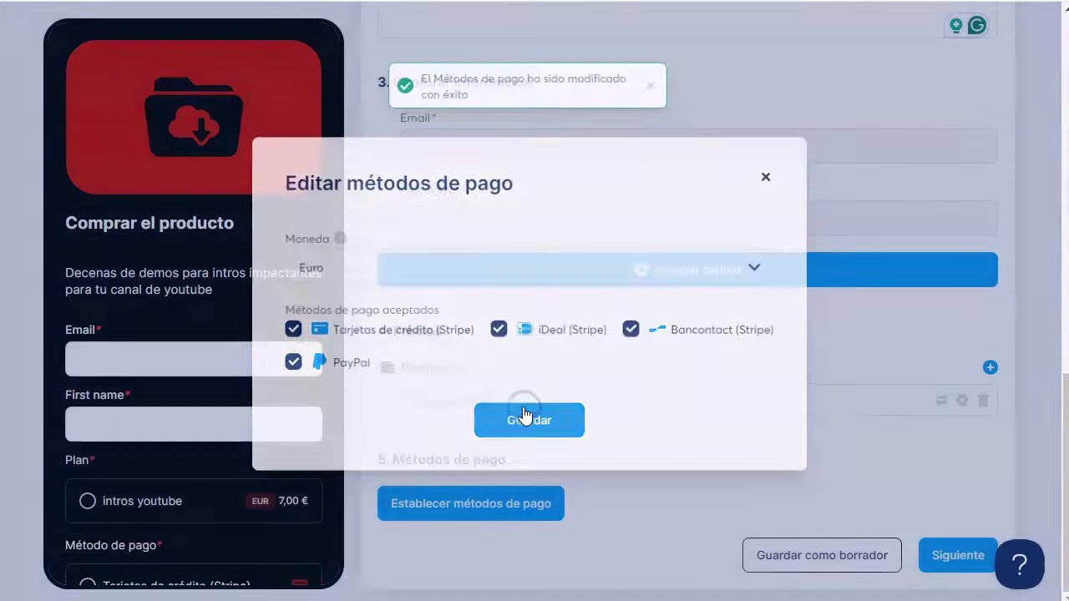
# - Continue to the digital download settings and set the digital product's name to "intros youtube"
pyautogui.click(952, 556)
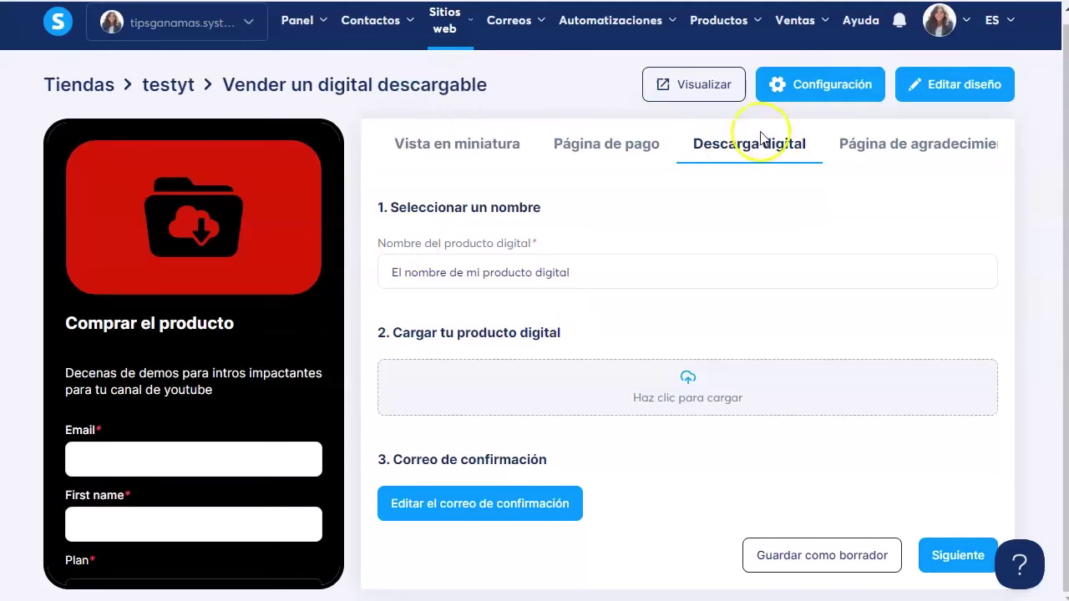
pyautogui.moveTo(573, 273); pyautogui.dragTo(243, 266)
pyautogui.write('intros youtube')
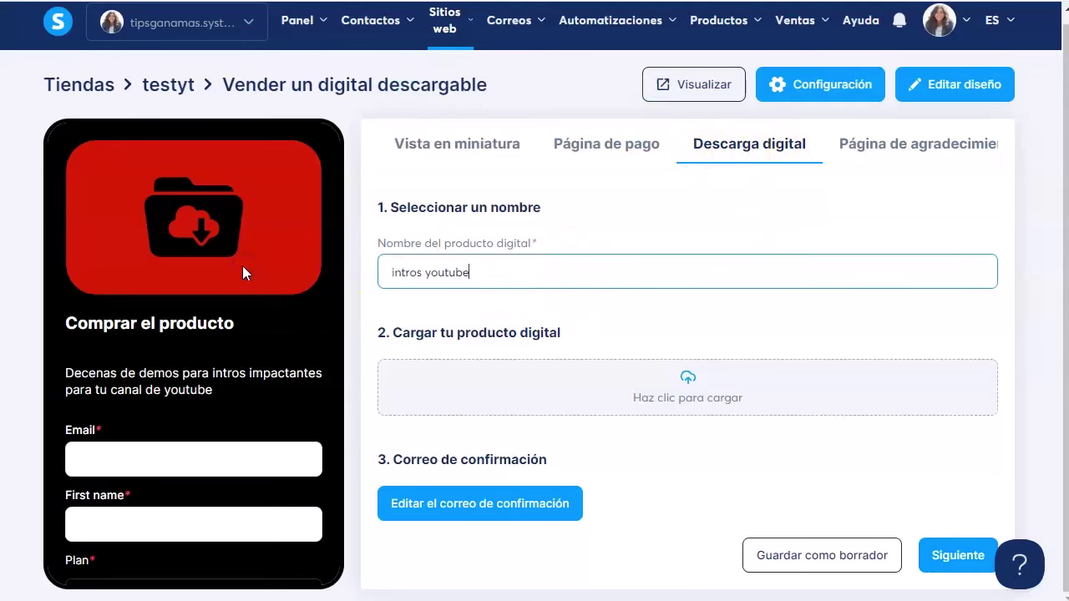
# - Upload the image file 2.png from the Downloads folder as the digital product's downloadable file
pyautogui.click(688, 389)
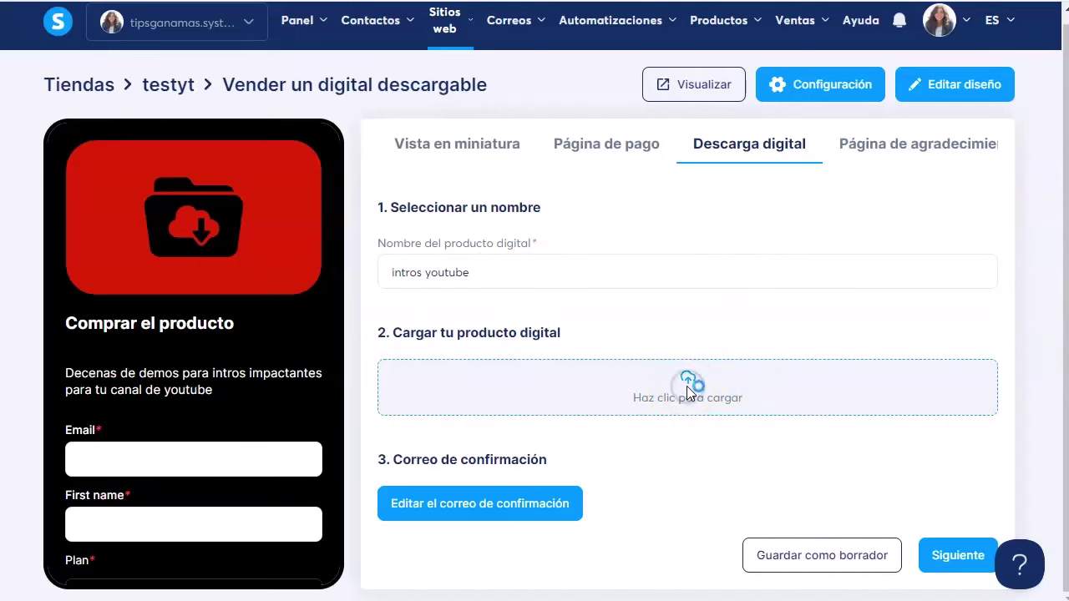
pyautogui.click(298, 37)
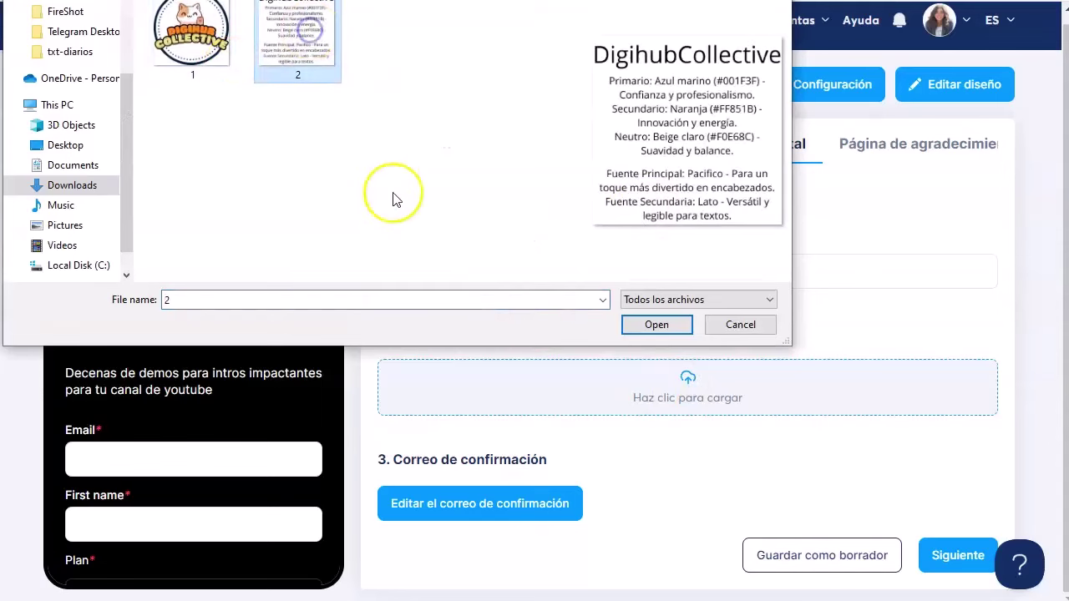
pyautogui.click(656, 324)
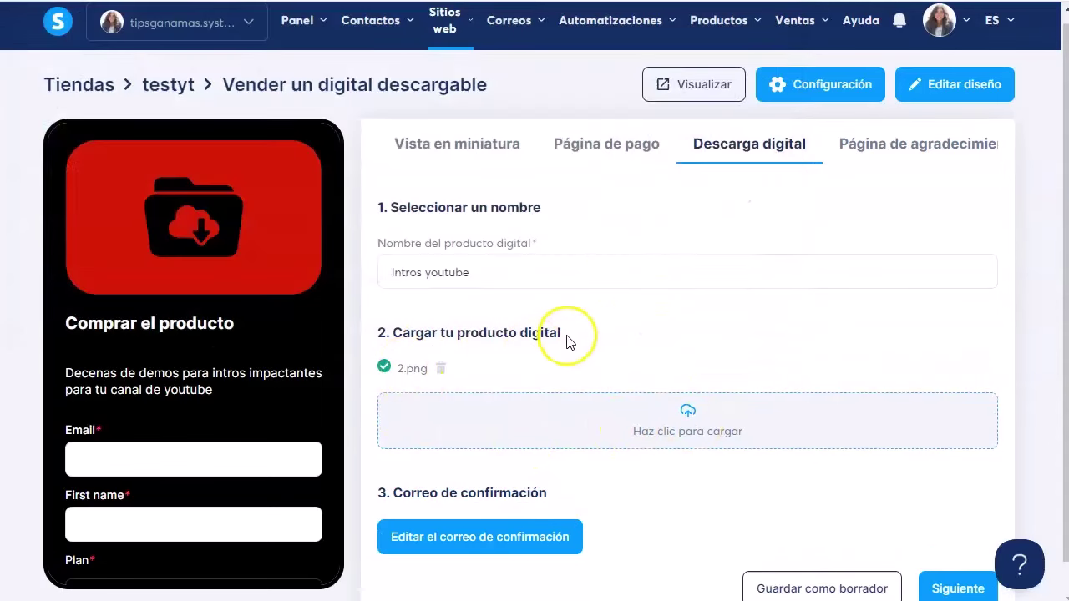
# - Open the purchase confirmation email for editing and change its subject to "Recibiste Intros para youtube"
pyautogui.scroll(-1, 551, 442)
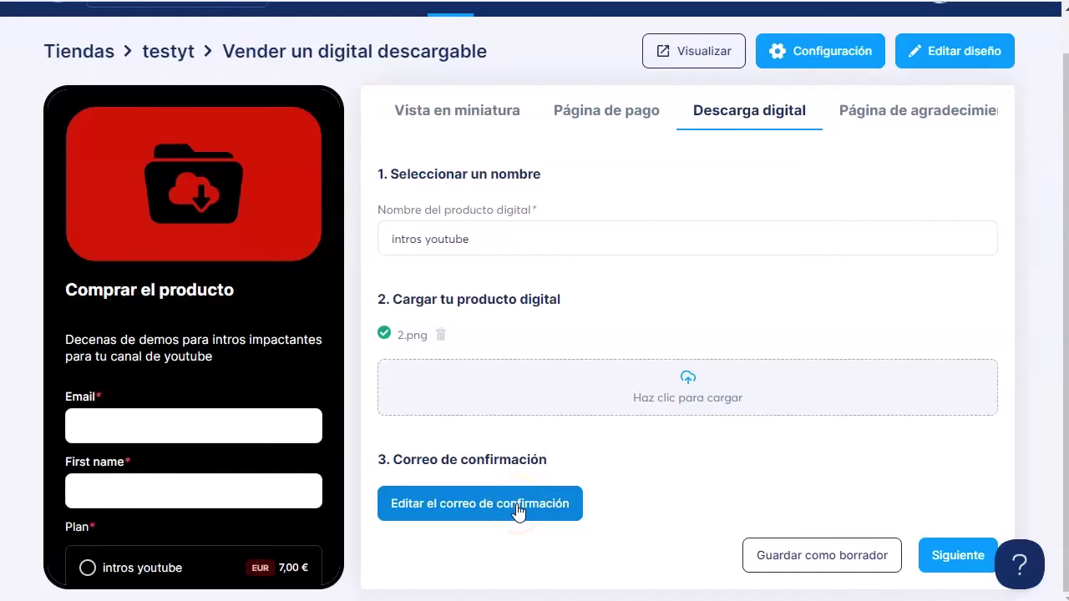
pyautogui.click(518, 511)
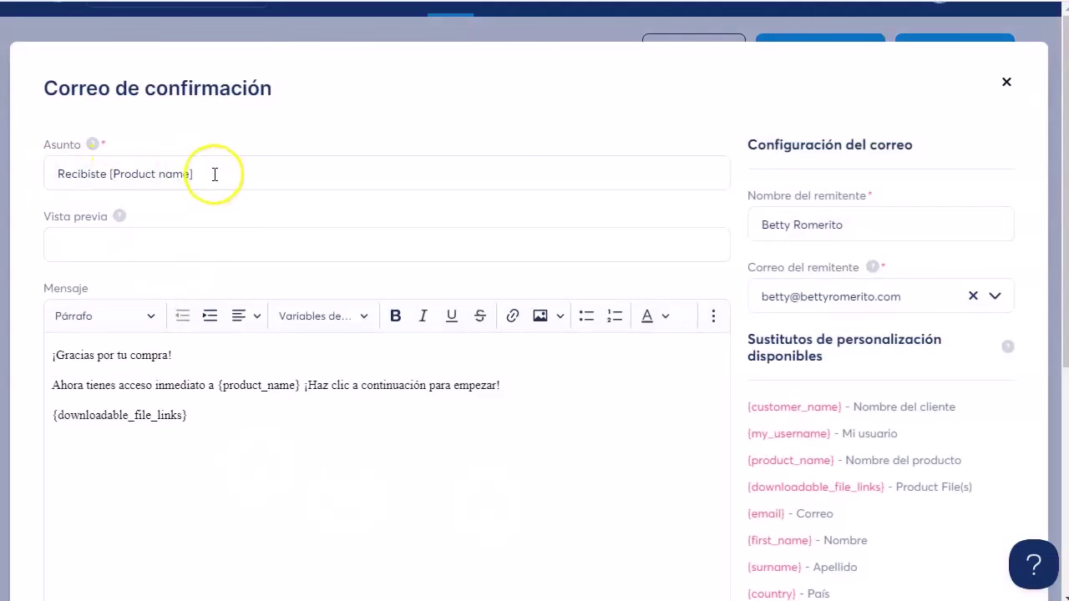
pyautogui.click(226, 386)
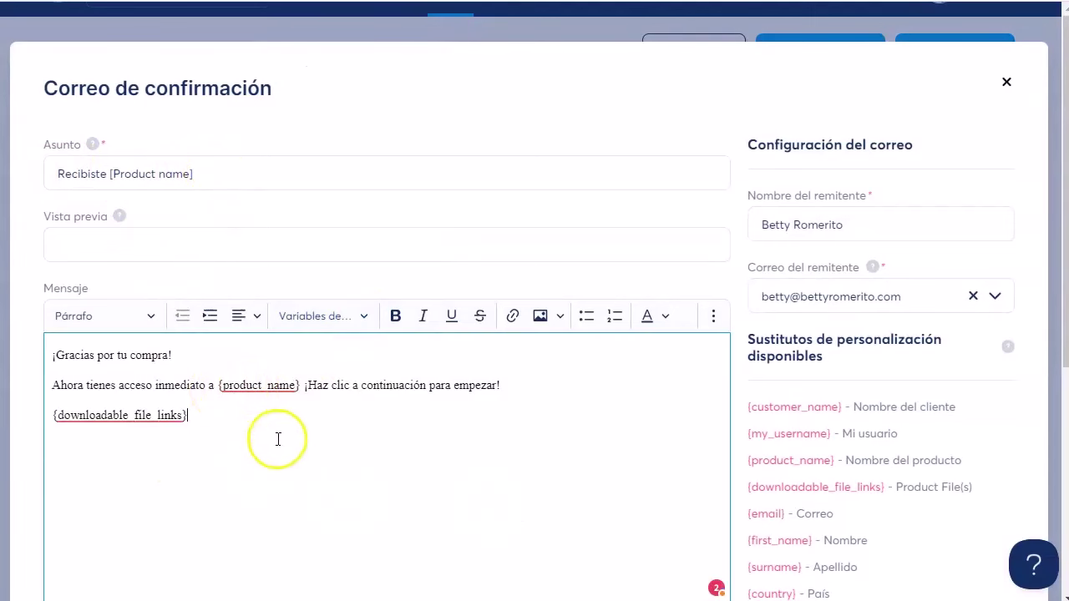
pyautogui.click(110, 174)
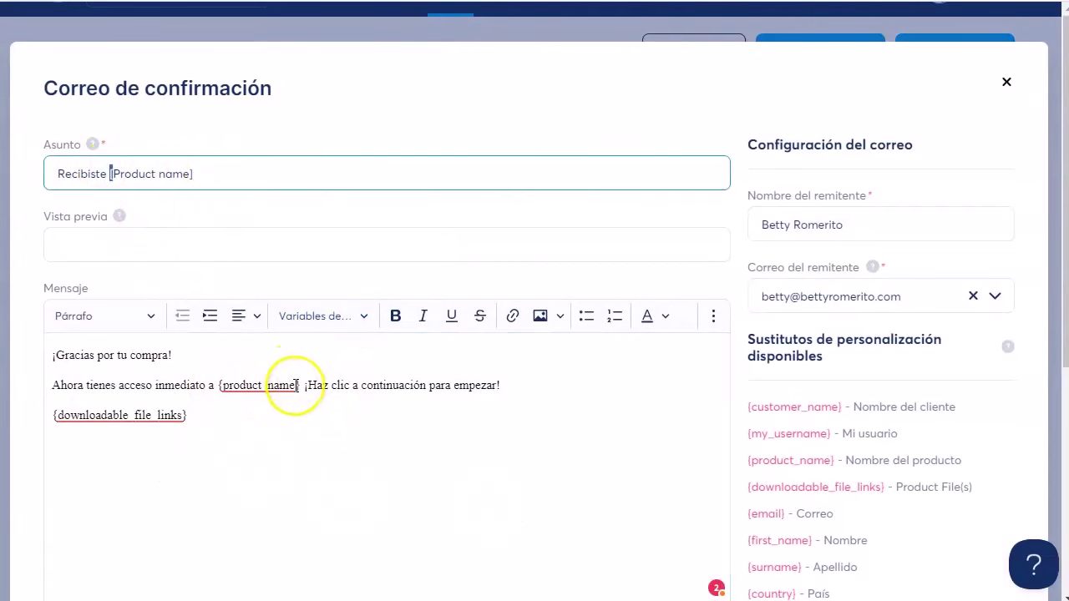
pyautogui.click(297, 385)
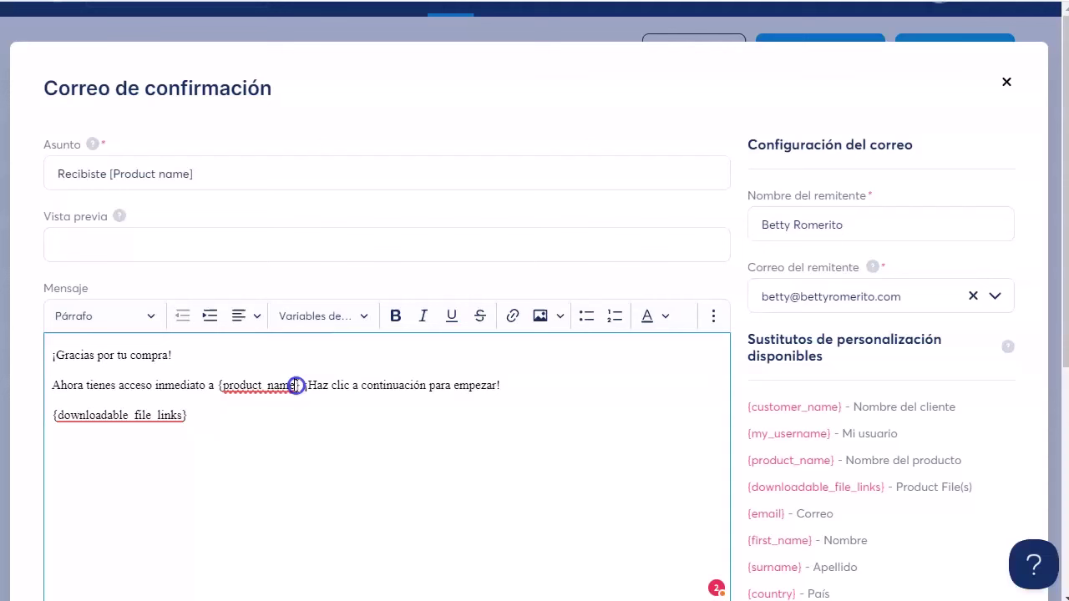
pyautogui.click(305, 435)
pyautogui.click(241, 167)
pyautogui.press('BackSpace')
pyautogui.press('BackSpace')
pyautogui.press('BackSpace')
pyautogui.press('BackSpace')
pyautogui.press('BackSpace')
pyautogui.press('BackSpace')
pyautogui.press('BackSpace')
pyautogui.press('BackSpace')
pyautogui.press('BackSpace')
pyautogui.press('BackSpace')
pyautogui.press('BackSpace')
pyautogui.press('BackSpace')
pyautogui.press('BackSpace')
pyautogui.press('BackSpace')
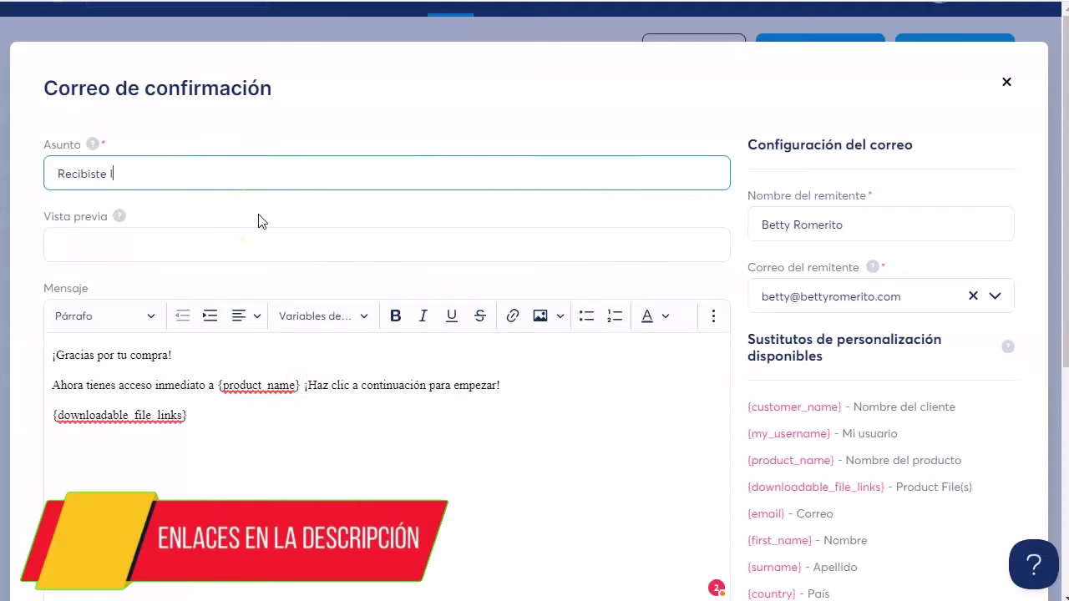
pyautogui.write('Intros para youtube')
# - Set the confirmation email's preview text to "impactantes", keep the default message, and save the email
pyautogui.click(191, 245)
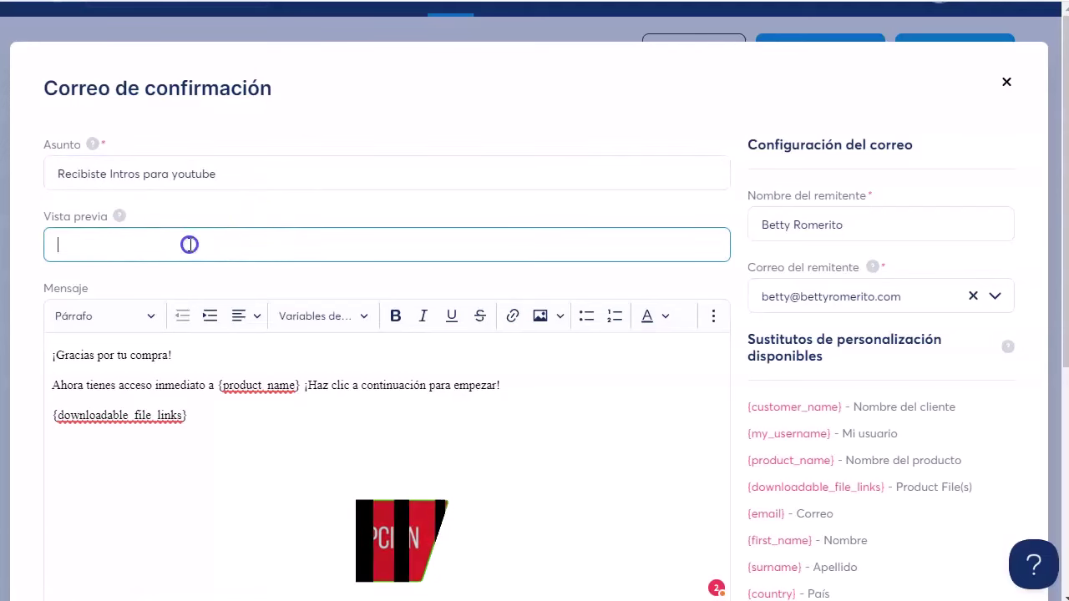
pyautogui.write('impacta')
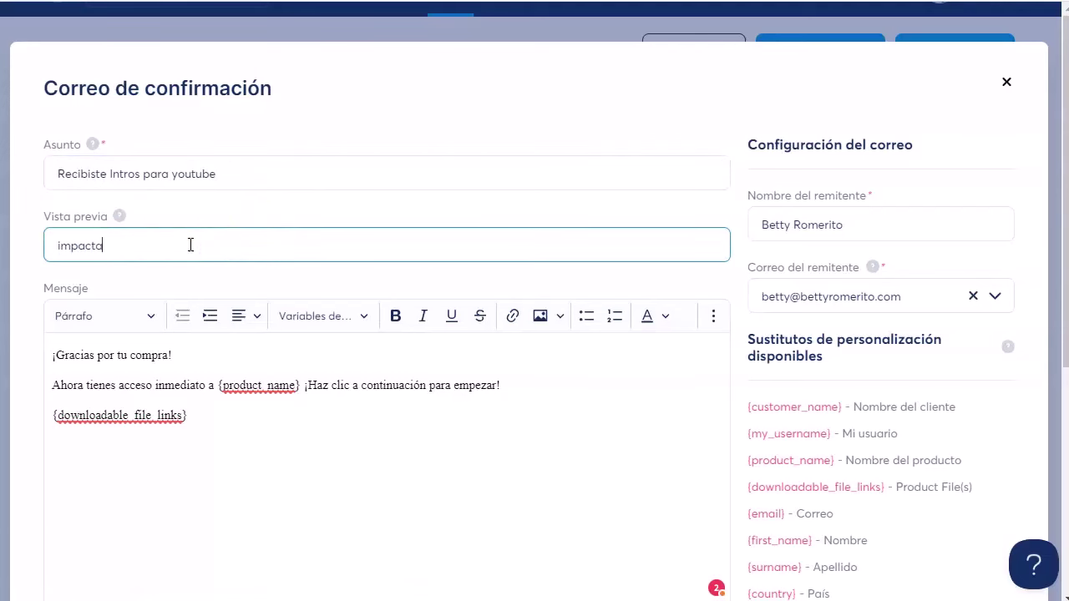
pyautogui.write('ntes')
pyautogui.click(264, 453)
pyautogui.moveTo(188, 416); pyautogui.dragTo(36, 412)
pyautogui.click(266, 423)
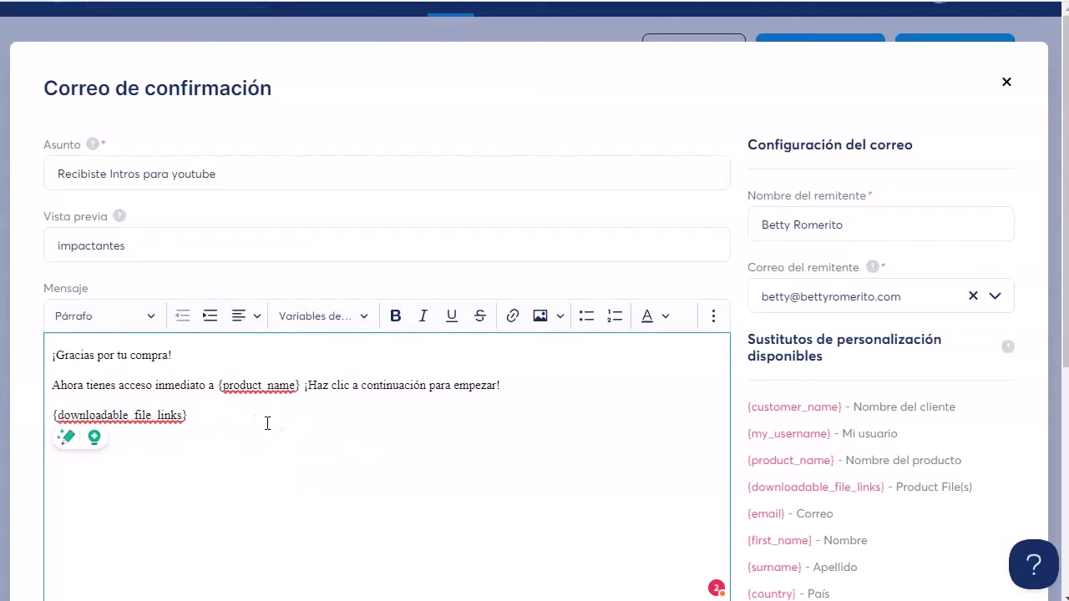
pyautogui.scroll(-5, 670, 381)
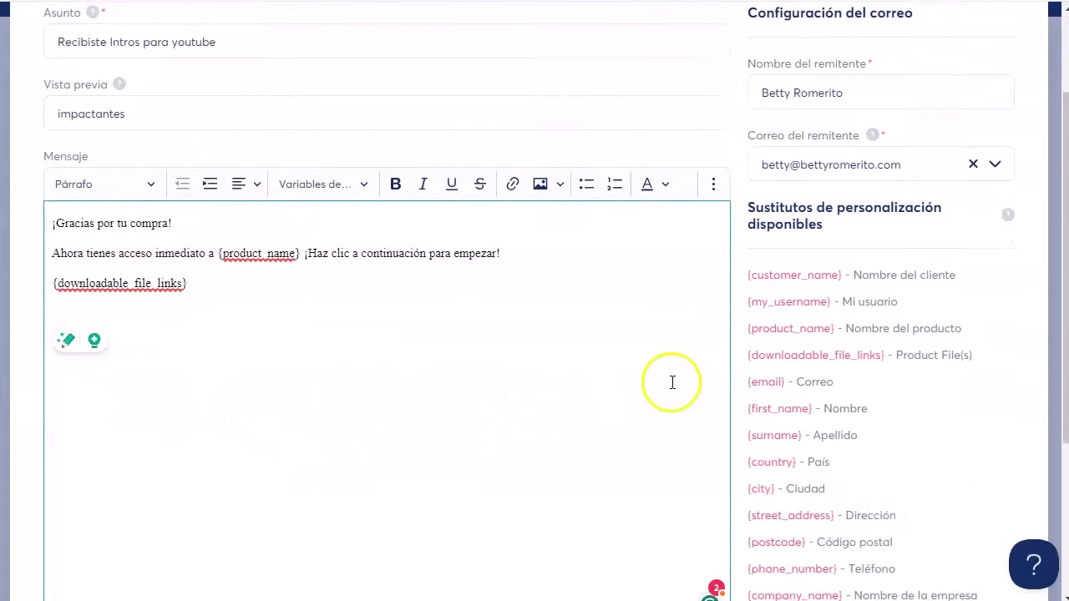
pyautogui.click(606, 515)
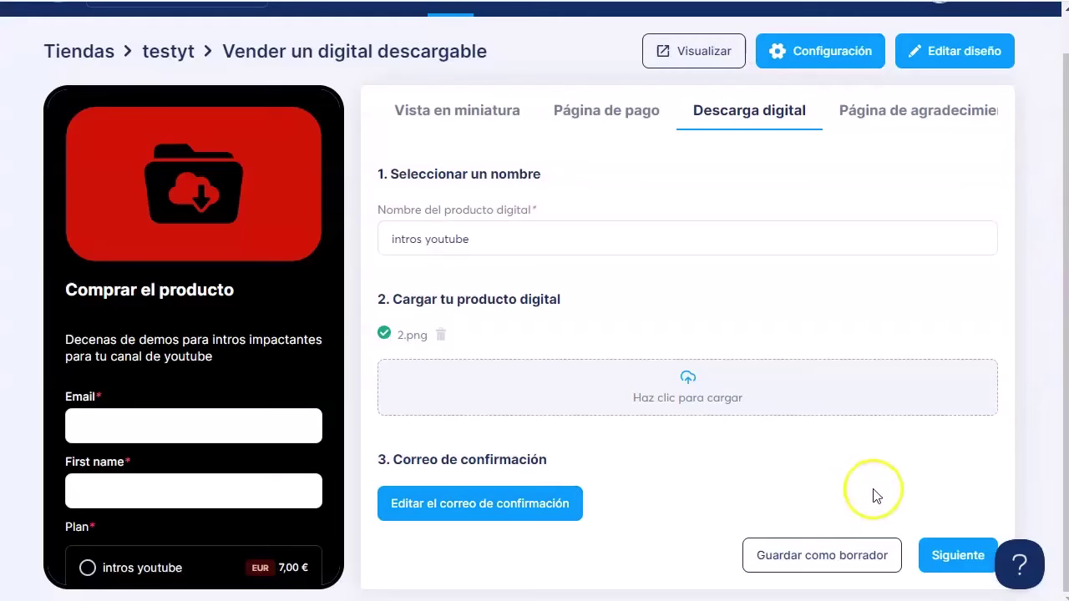
# - Continue to the thank-you page settings and publish the digital product with the default thank-you texts
pyautogui.click(958, 553)
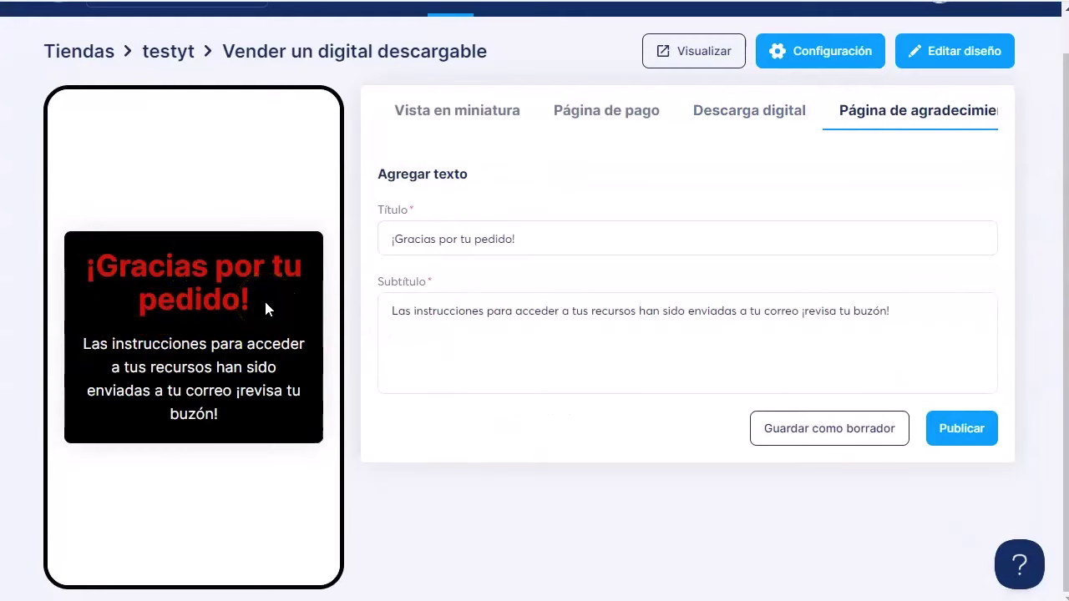
pyautogui.click(964, 429)
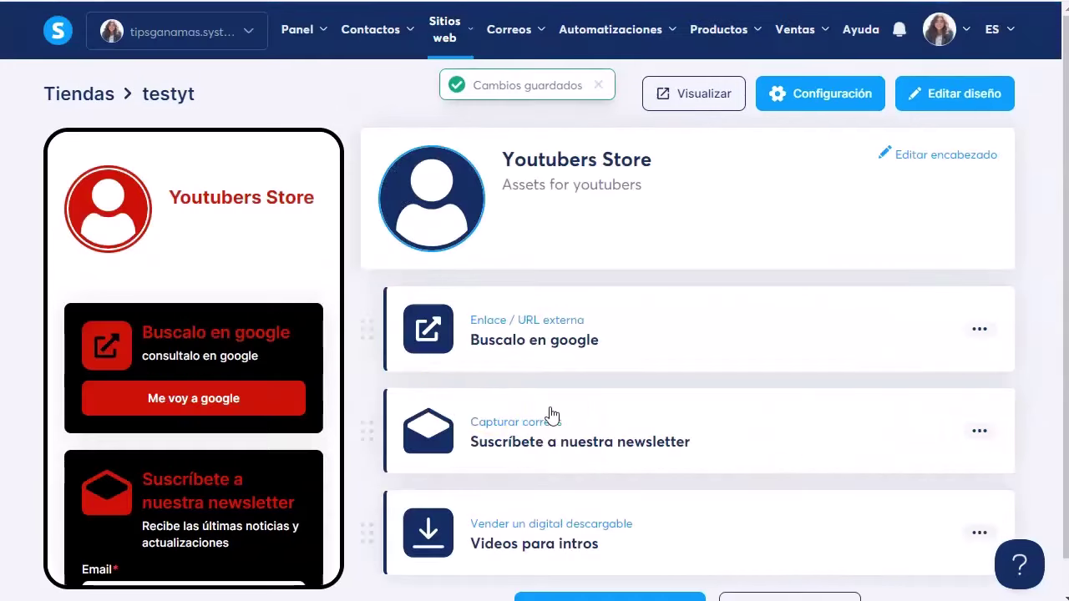
# - Preview the store, open the checkout of "Videos para intros", and test submitting its order form empty
pyautogui.click(723, 91)
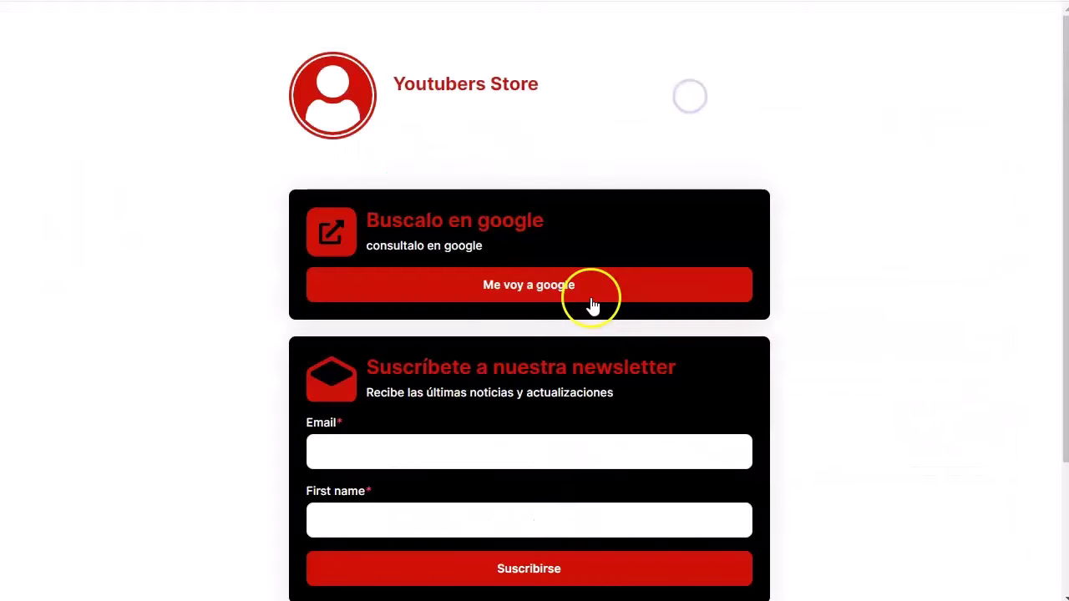
pyautogui.scroll(-2, 229, 266)
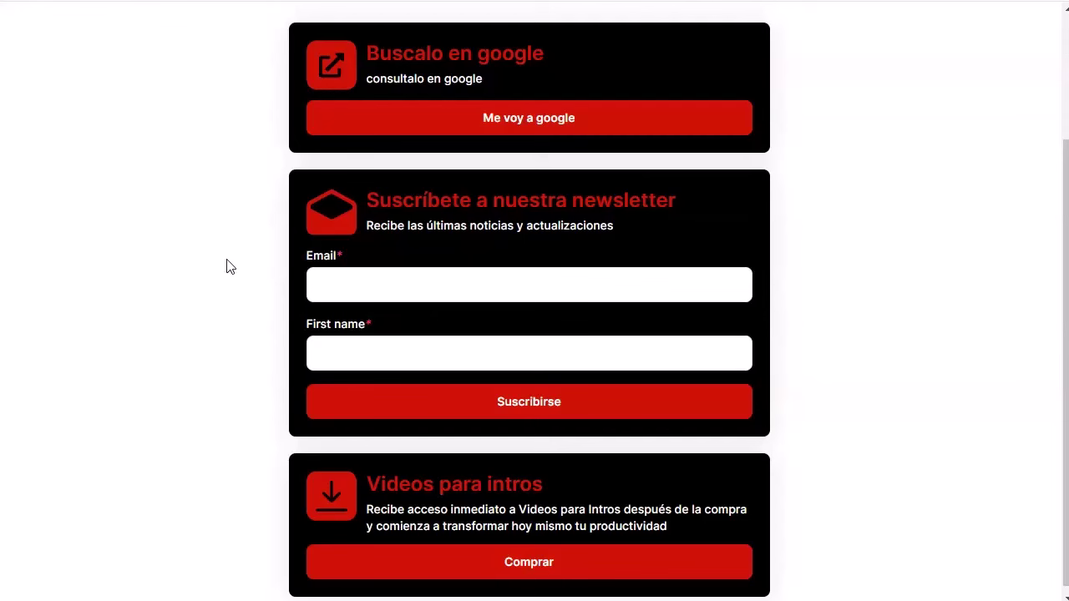
pyautogui.scroll(-1, 417, 418)
pyautogui.click(564, 565)
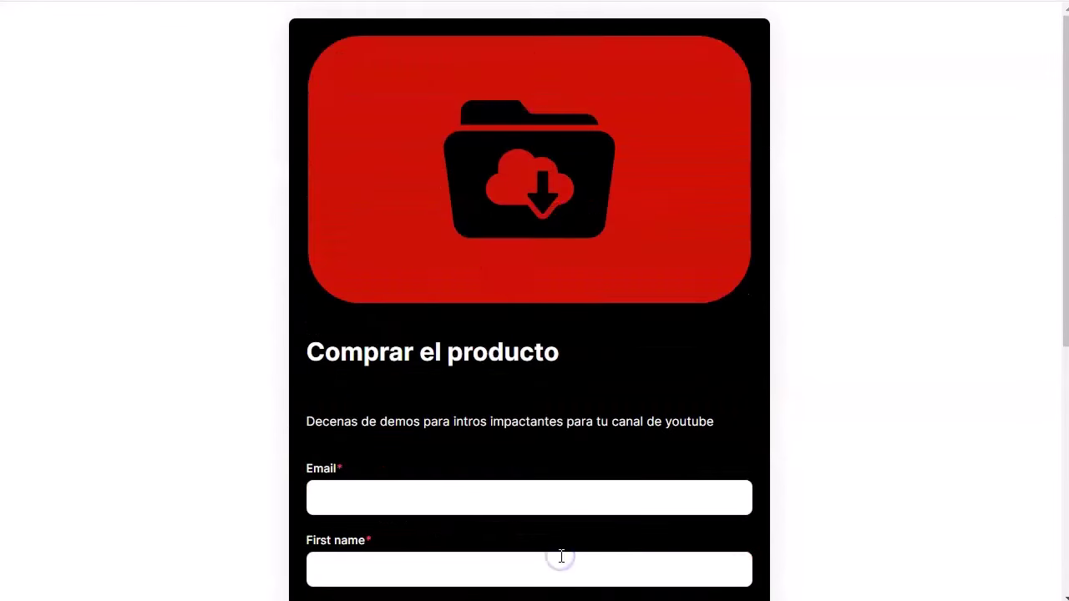
pyautogui.scroll(-5, 537, 229)
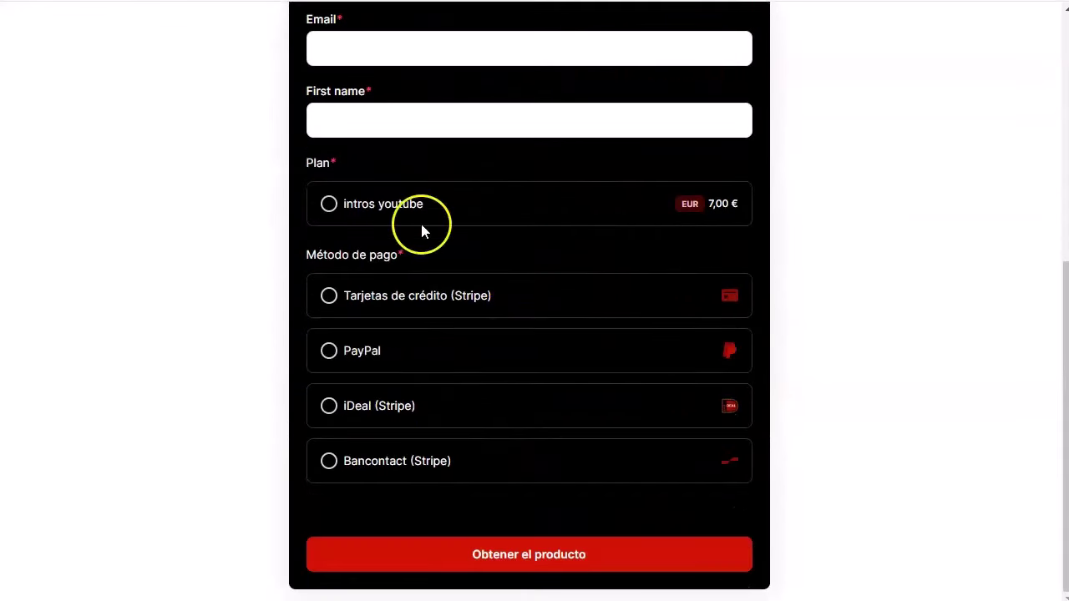
pyautogui.click(539, 559)
pyautogui.scroll(-1, 499, 481)
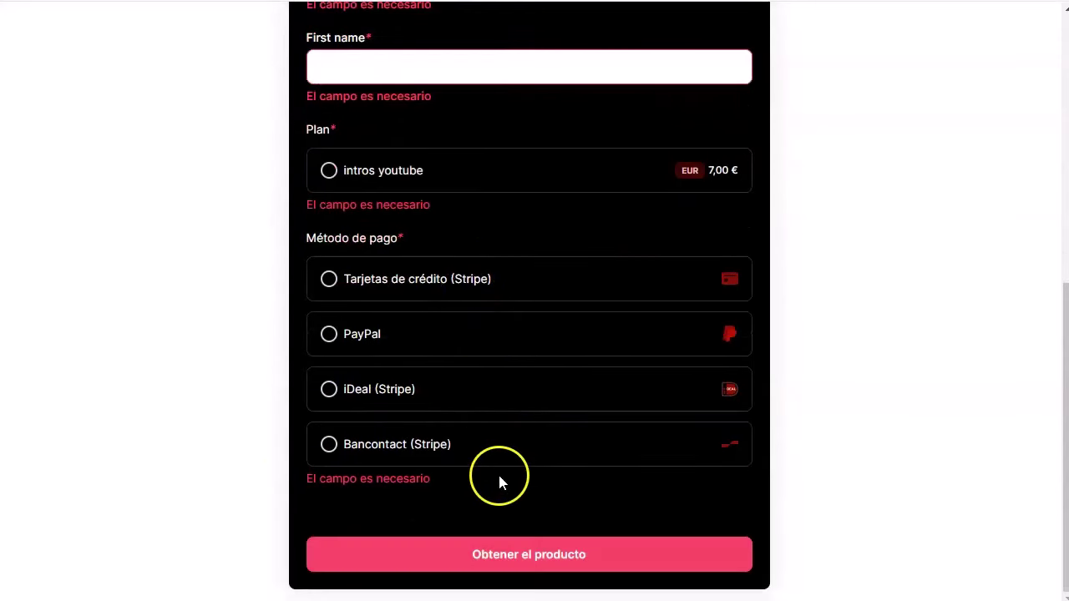
pyautogui.scroll(6, 498, 482)
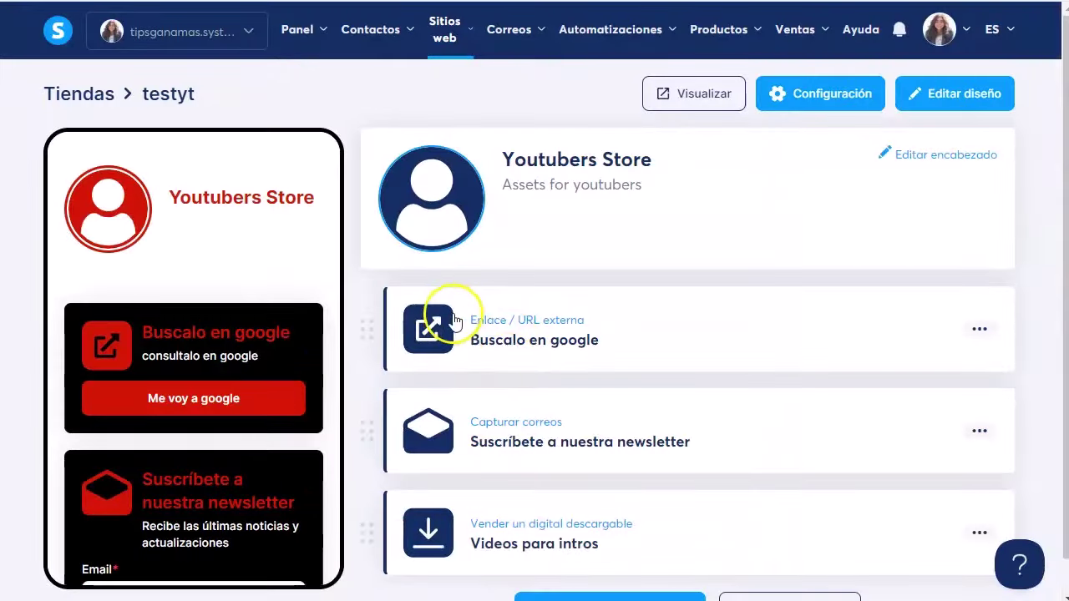
# - Move the newsletter signup block below the "Videos para intros" product and check the new order in the store preview
pyautogui.scroll(-1, 468, 362)
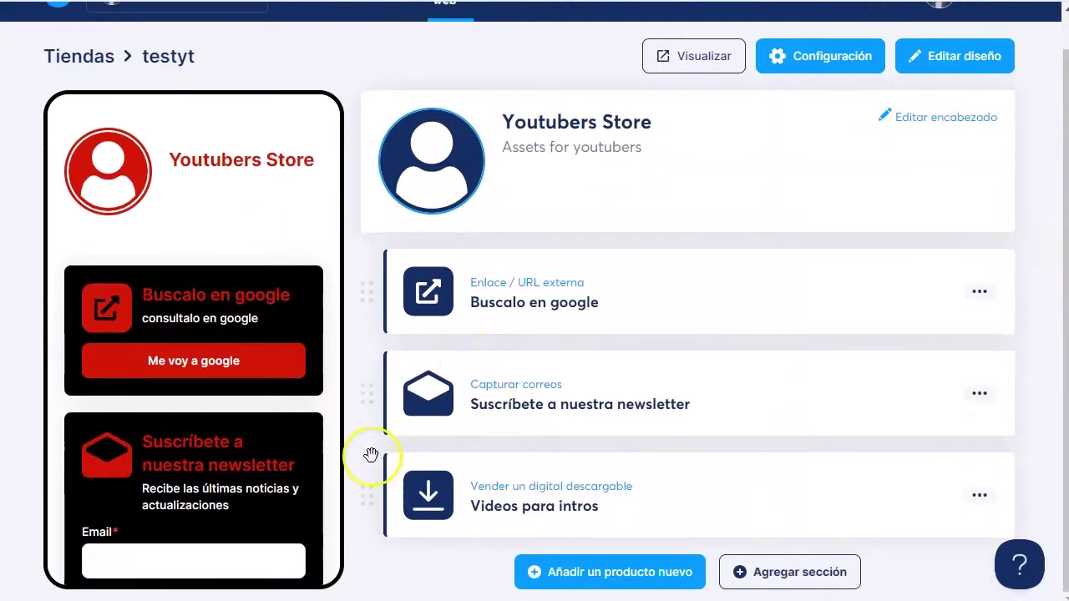
pyautogui.moveTo(370, 401); pyautogui.dragTo(367, 501)
pyautogui.click(694, 56)
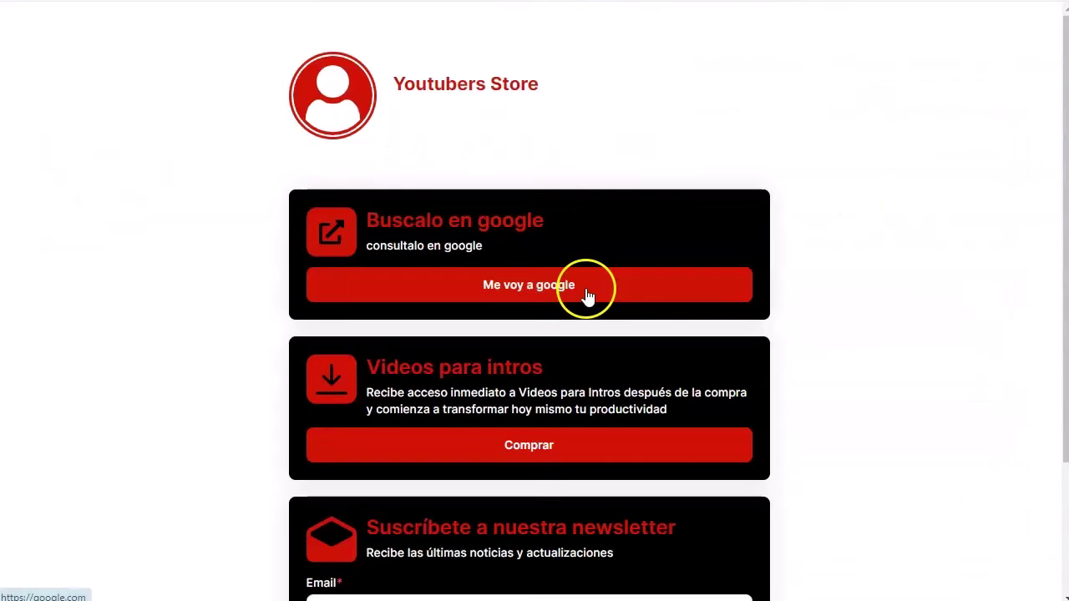
pyautogui.scroll(-2, 441, 417)
pyautogui.scroll(2, 811, 341)
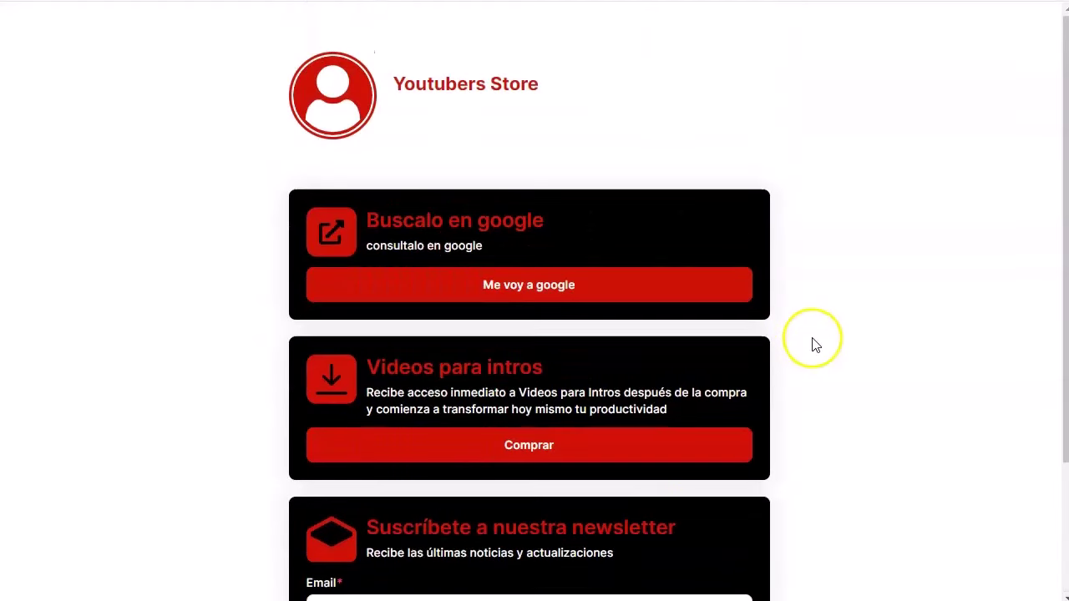
pyautogui.hotkey('ctrl', 'w')
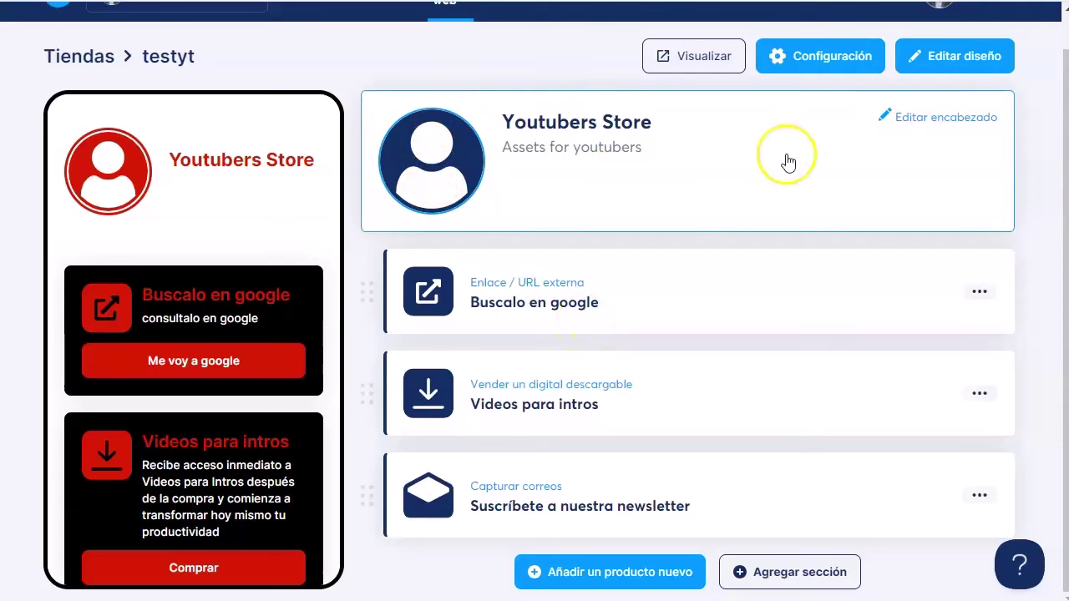
# - Replace the store header's profile picture with the DigiHub Collective logo (image file 1), save the header, and preview the store
pyautogui.click(915, 118)
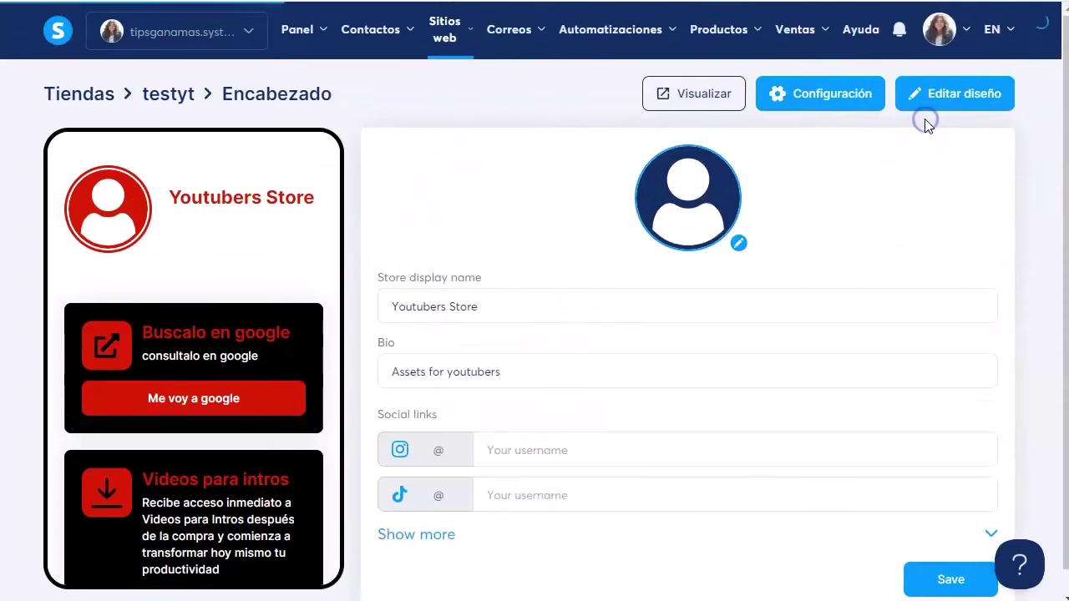
pyautogui.click(739, 243)
pyautogui.click(190, 37)
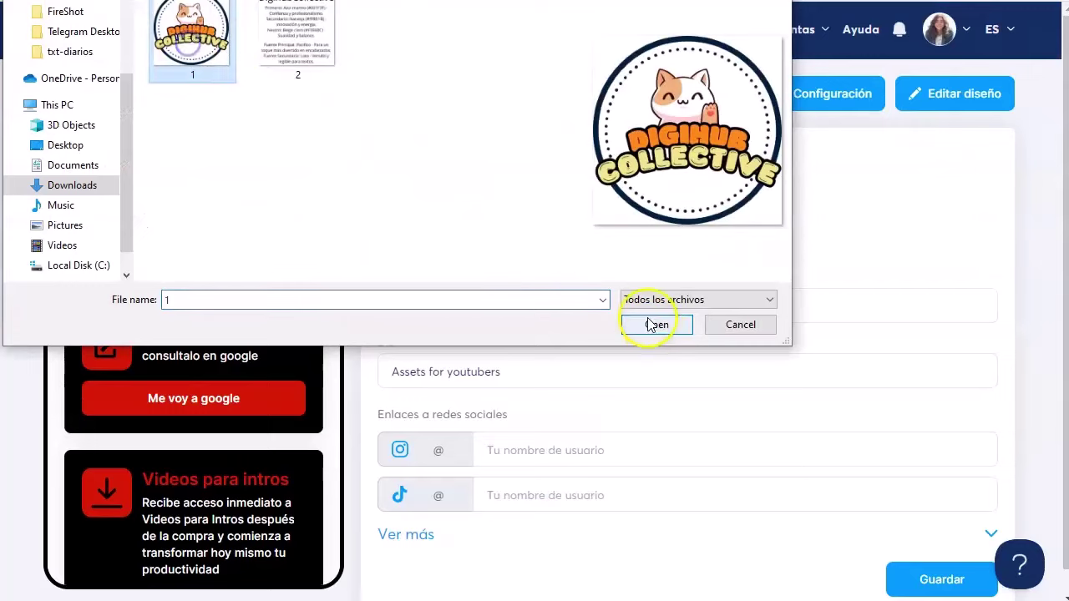
pyautogui.click(647, 318)
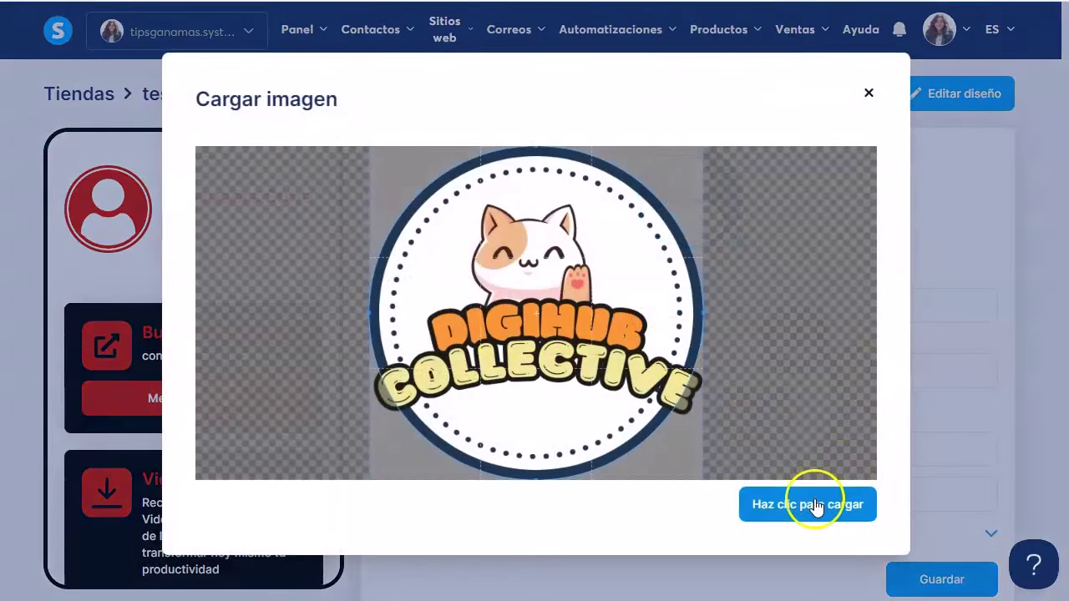
pyautogui.click(809, 501)
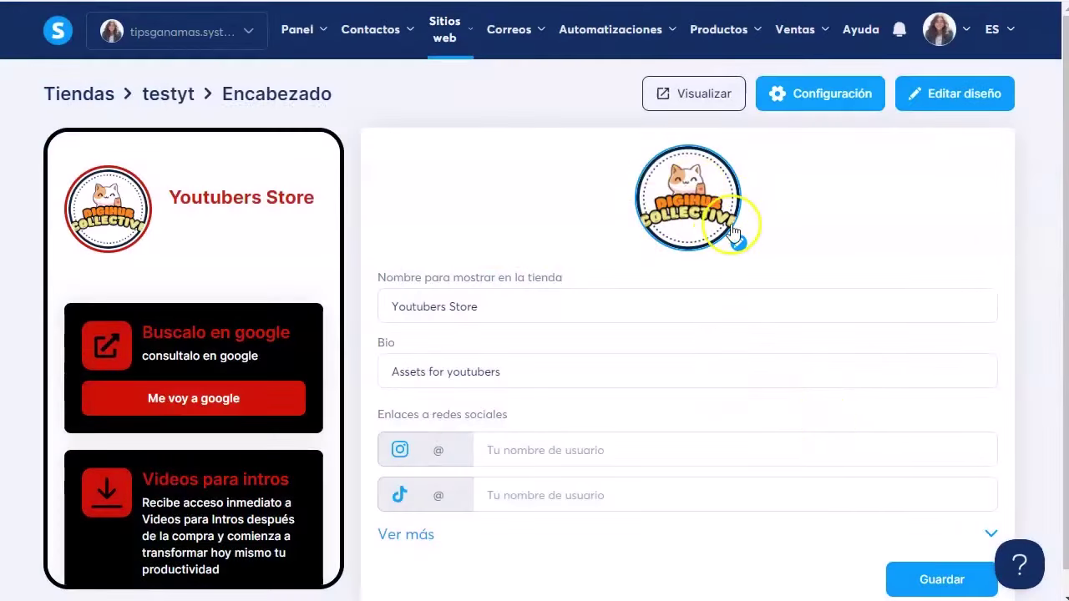
pyautogui.click(930, 569)
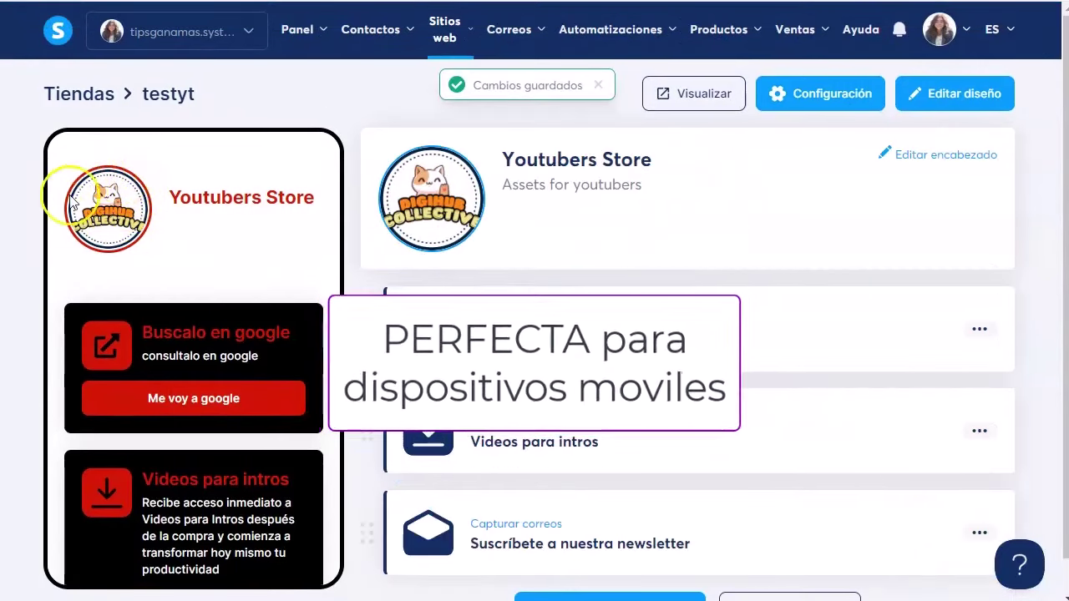
pyautogui.click(711, 99)
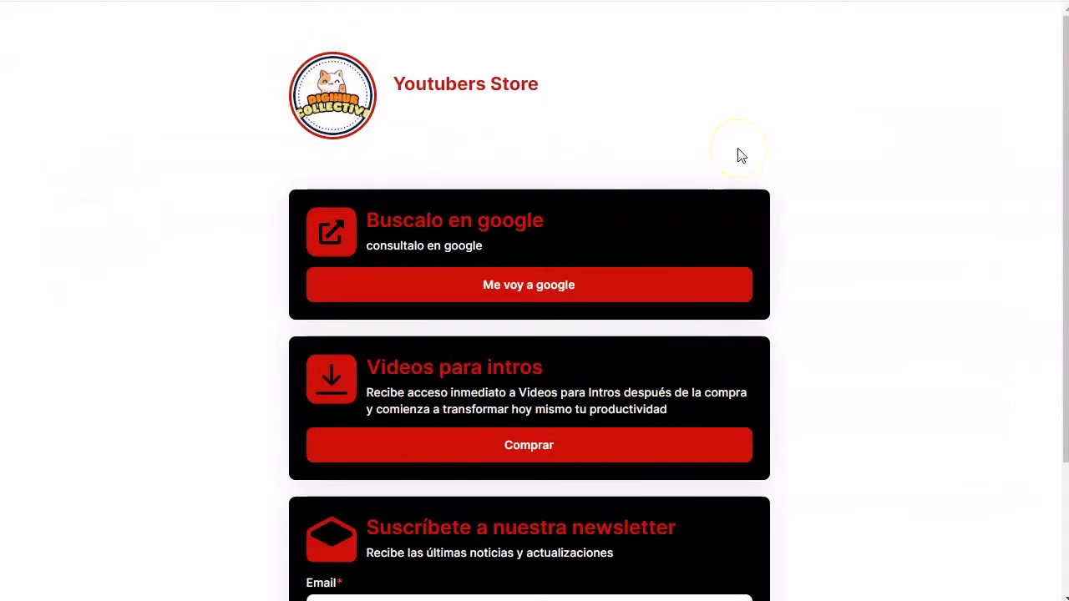
pyautogui.scroll(-3, 907, 351)
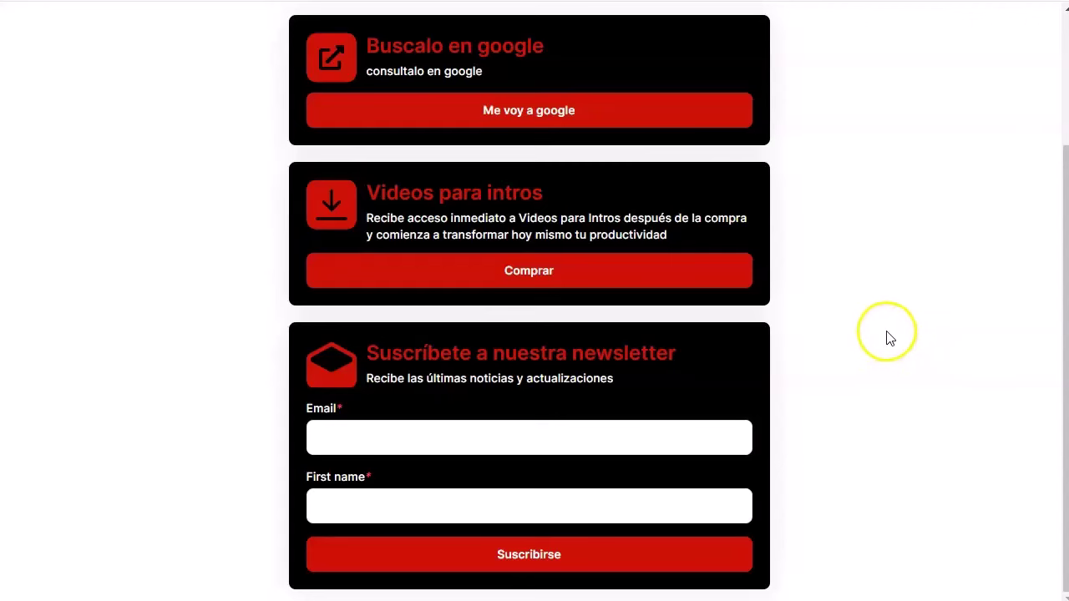
pyautogui.scroll(3, 890, 338)
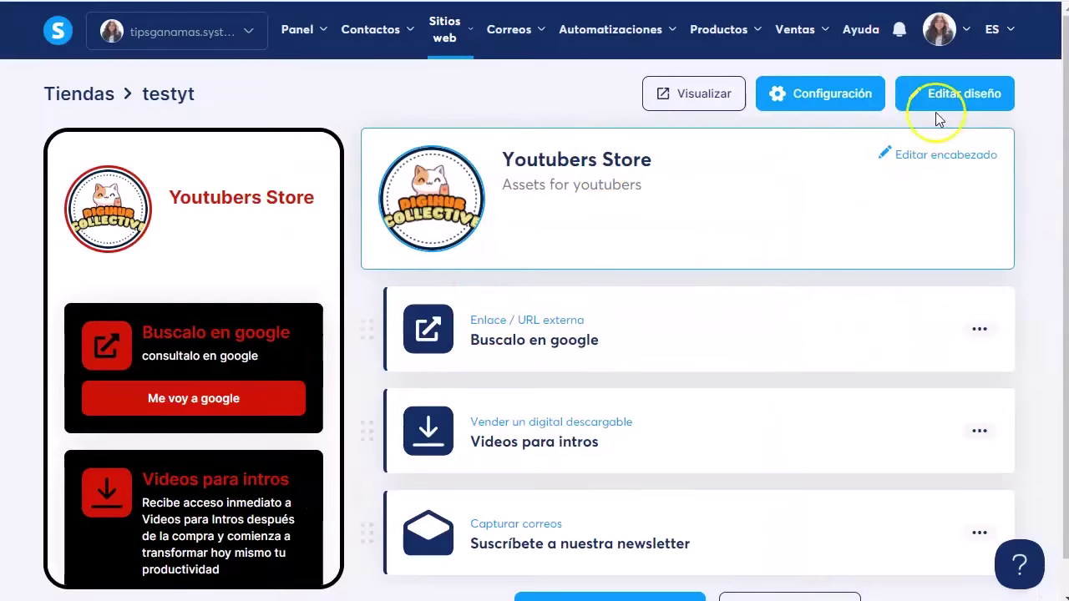
# - Open the store's design settings and look through the available themes and color options
pyautogui.click(969, 93)
pyautogui.scroll(-10, 661, 358)
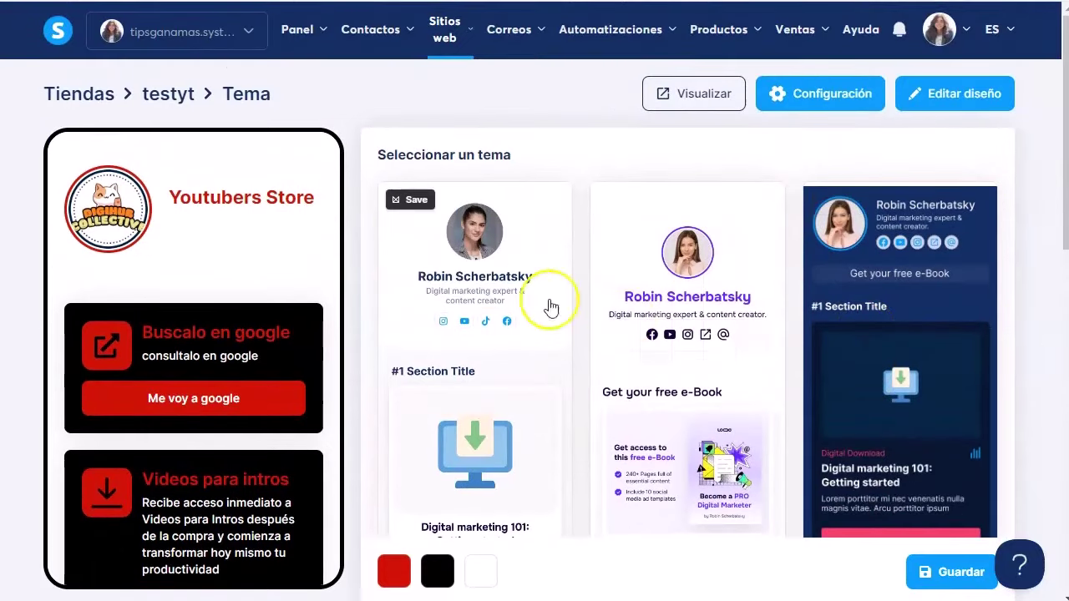
pyautogui.scroll(-5, 529, 262)
pyautogui.scroll(-2, 668, 353)
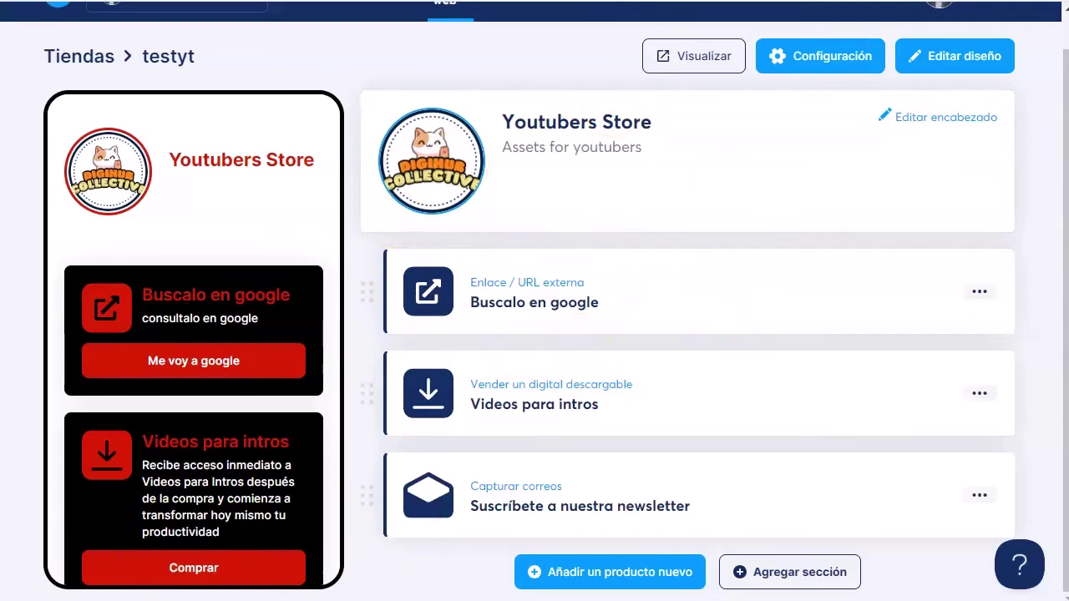
pyautogui.scroll(1, 467, 125)
pyautogui.moveTo(393, 50)
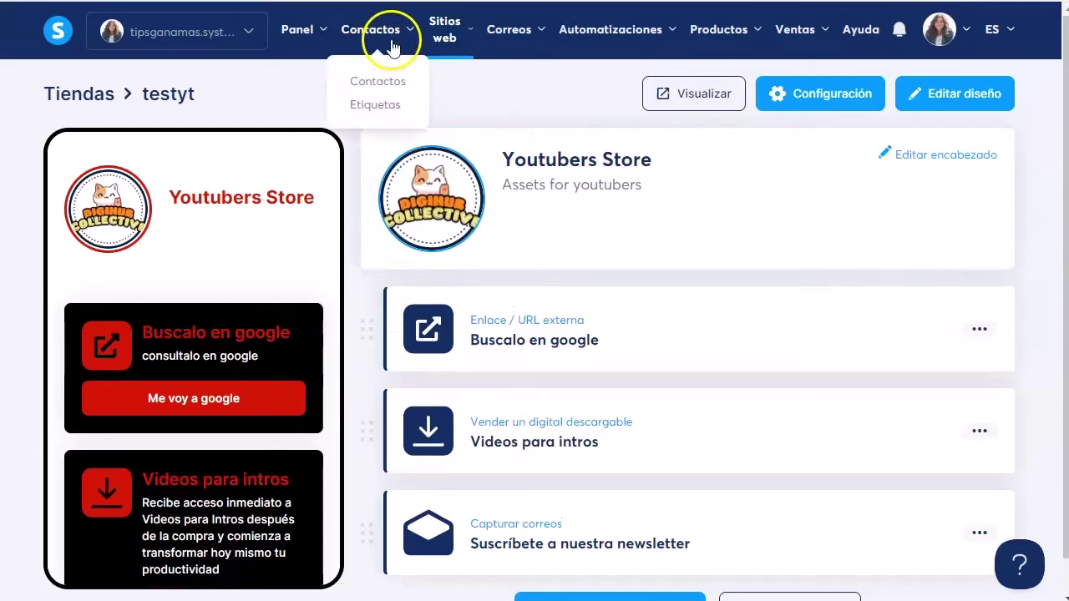
pyautogui.moveTo(442, 34)
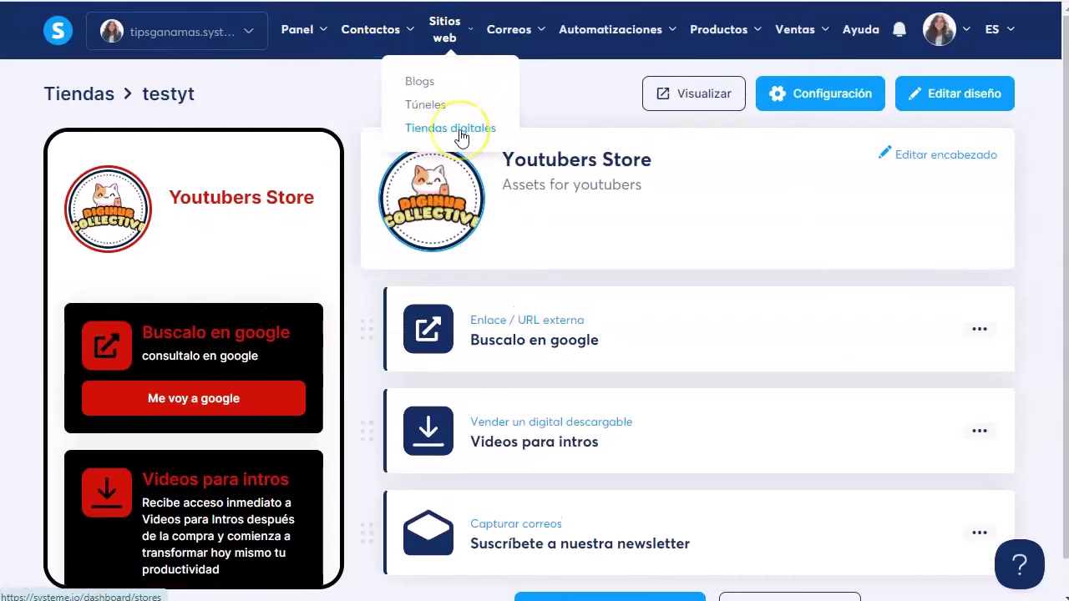
pyautogui.scroll(-1, 591, 323)
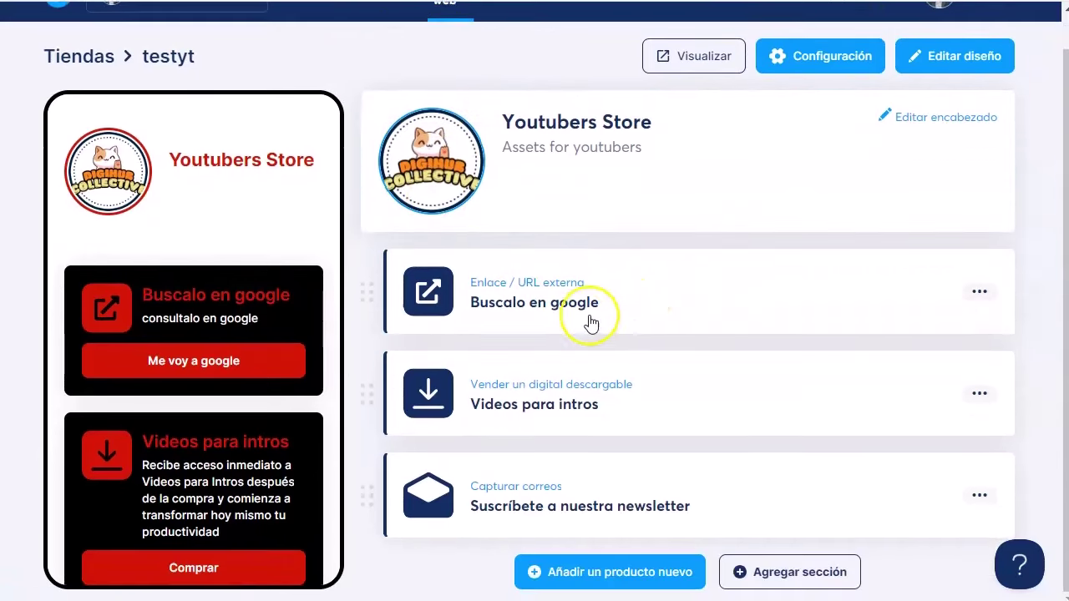
pyautogui.scroll(-5, 279, 303)
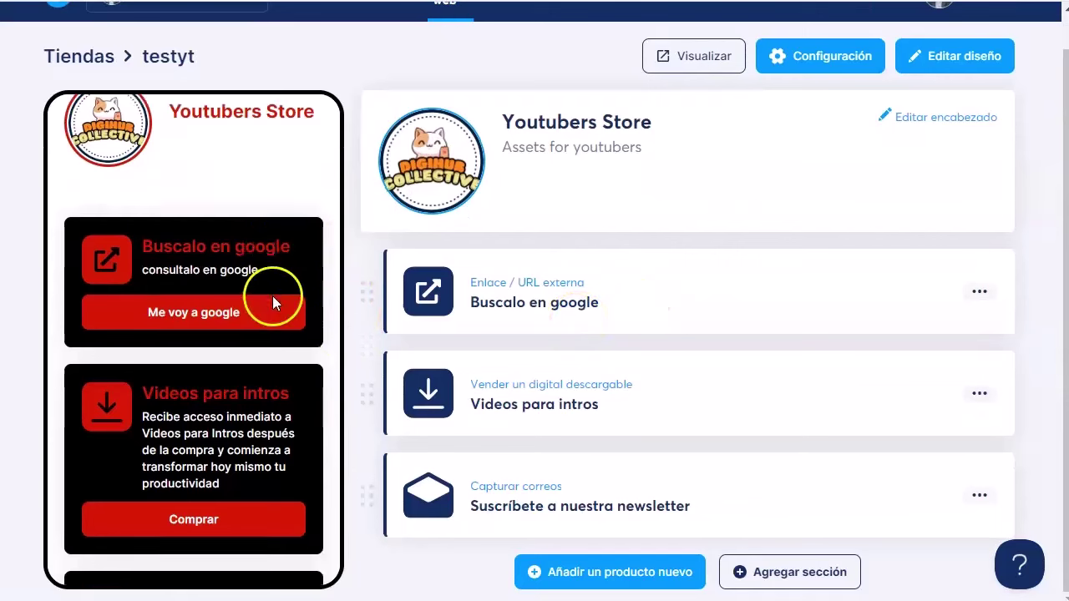